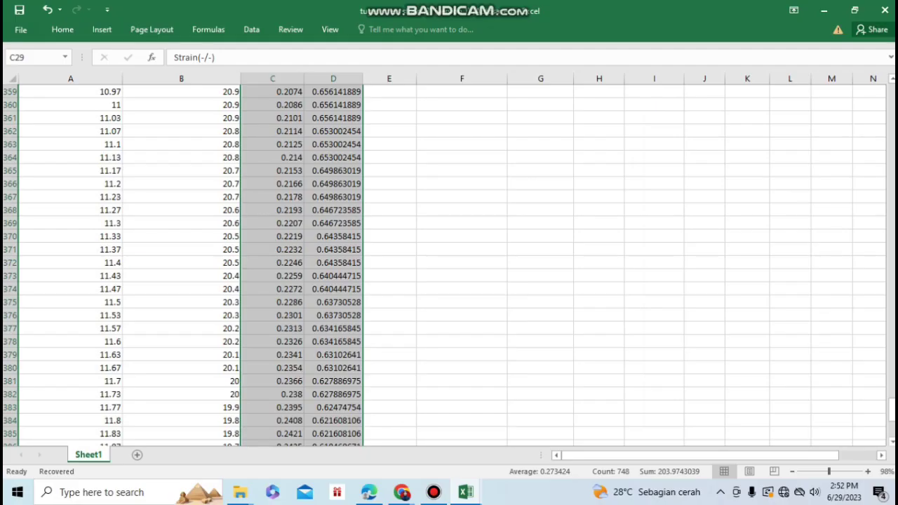
Step: Review the specimen information, the stress and strain formula boxes, and the start of the test data table
scroll(445, 266, "up", 20)
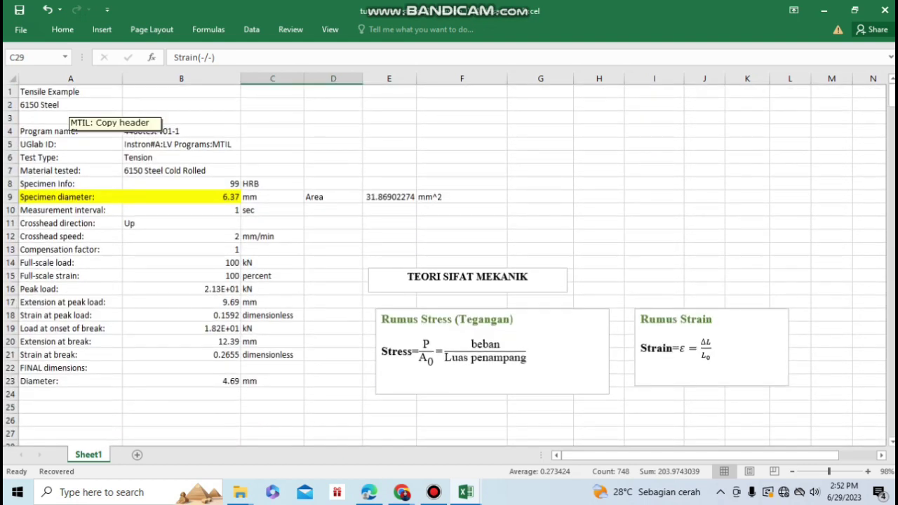
left_click(540, 210)
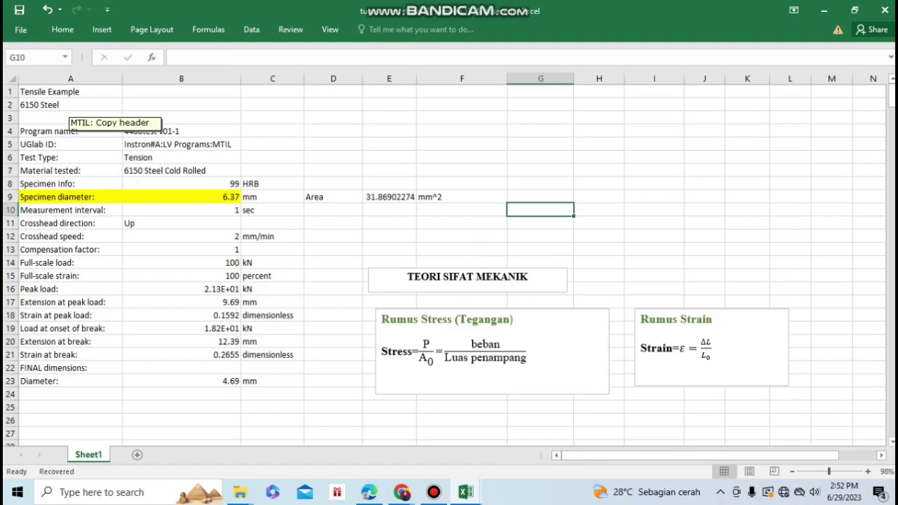
scroll(445, 266, "down", 6)
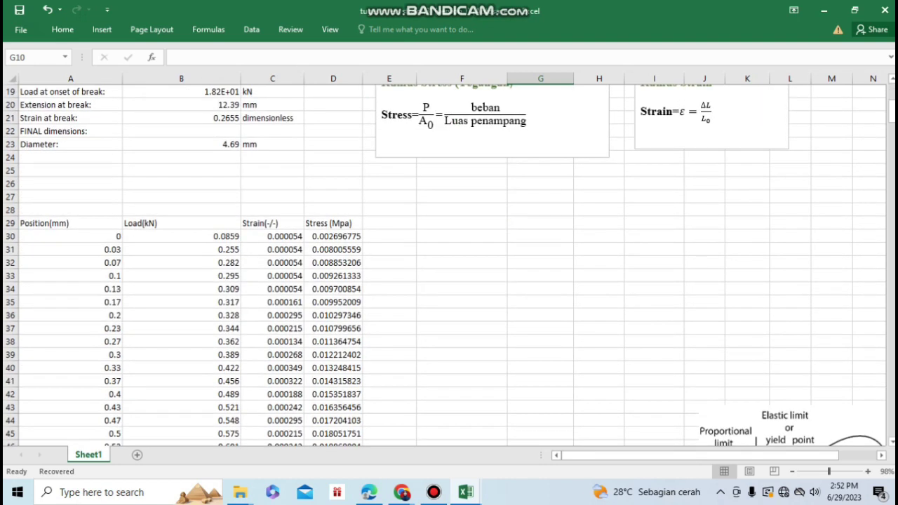
left_click(462, 223)
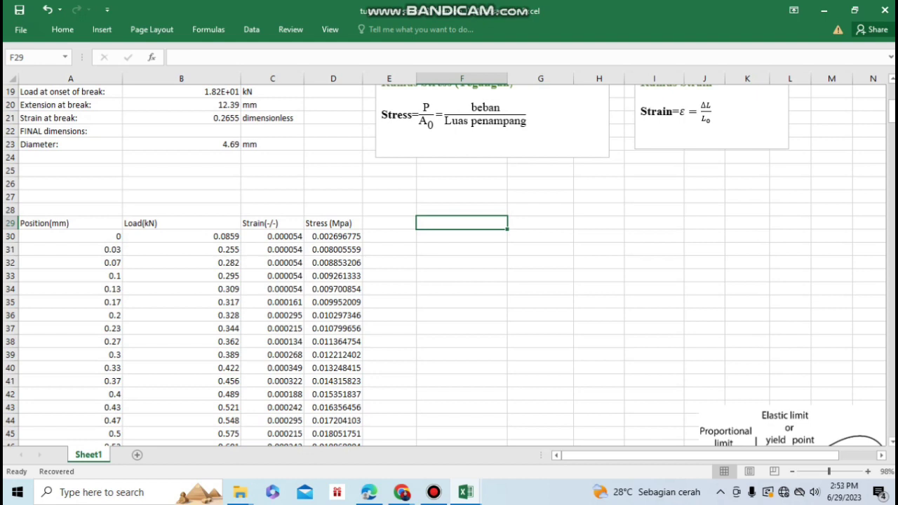
scroll(449, 265, "up", 1)
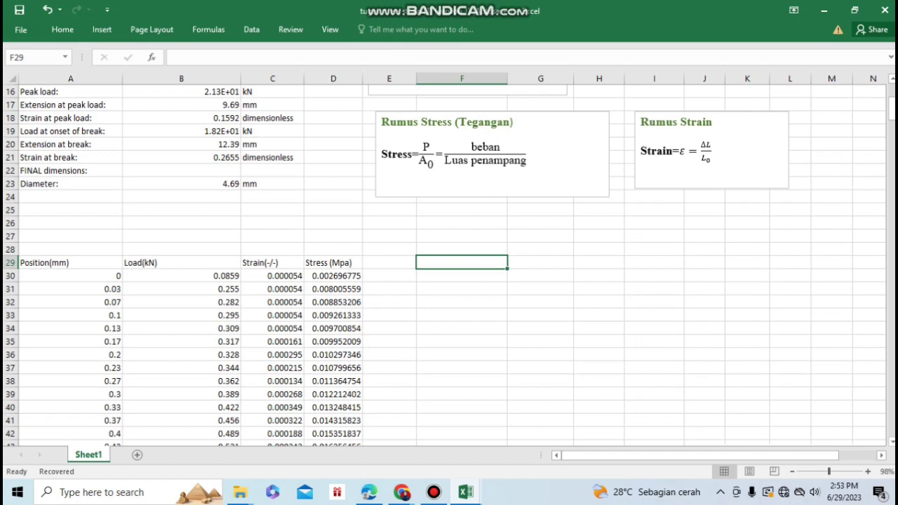
left_click(540, 237)
scroll(449, 260, "down", 1)
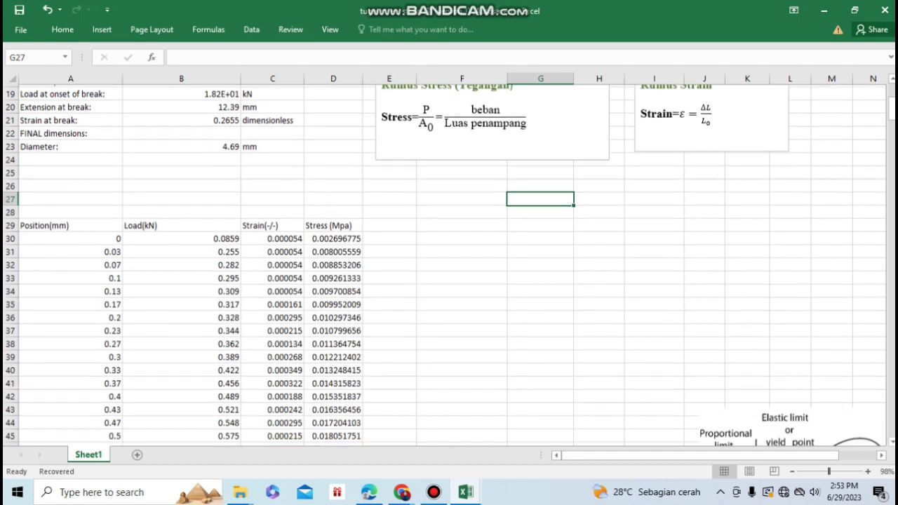
Step: Inspect the stress formula in D30 and compare it with the specimen diameter and stress equation above the table
left_click(333, 236)
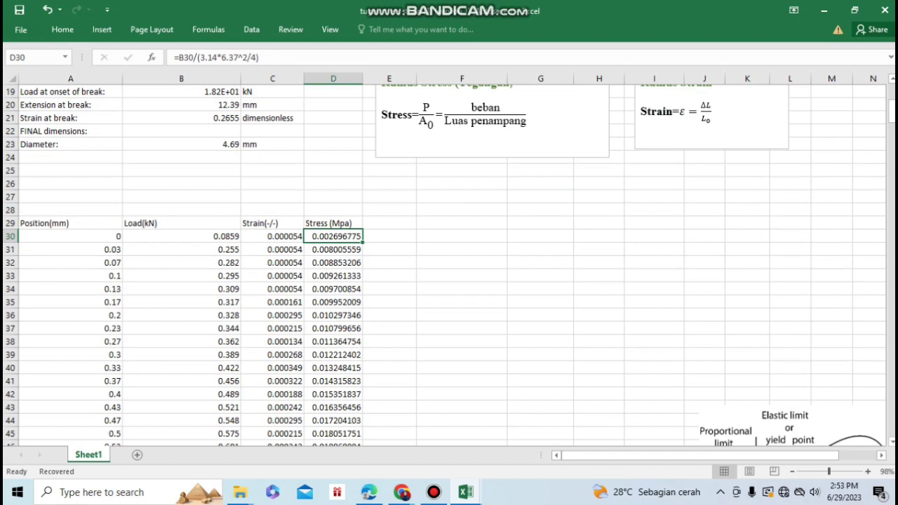
left_click_drag(259, 57, 174, 58)
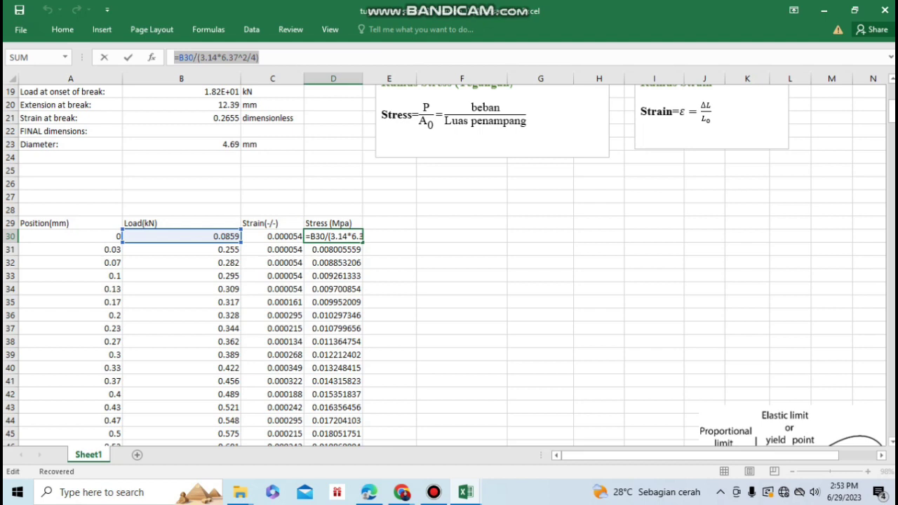
scroll(444, 265, "up", 6)
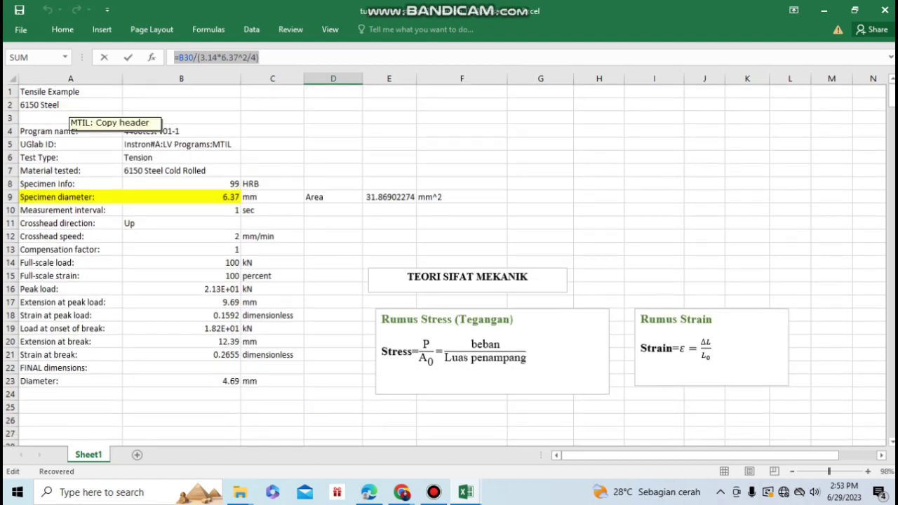
scroll(444, 265, "down", 5)
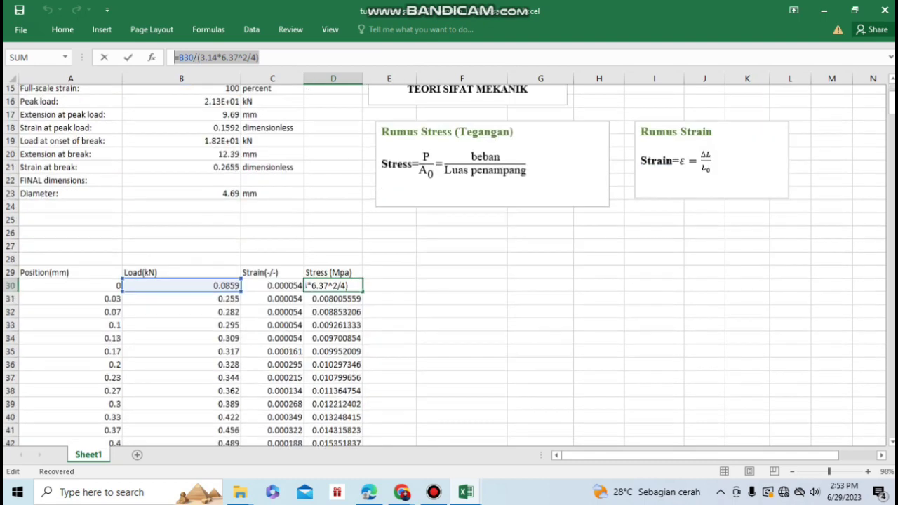
key("Return")
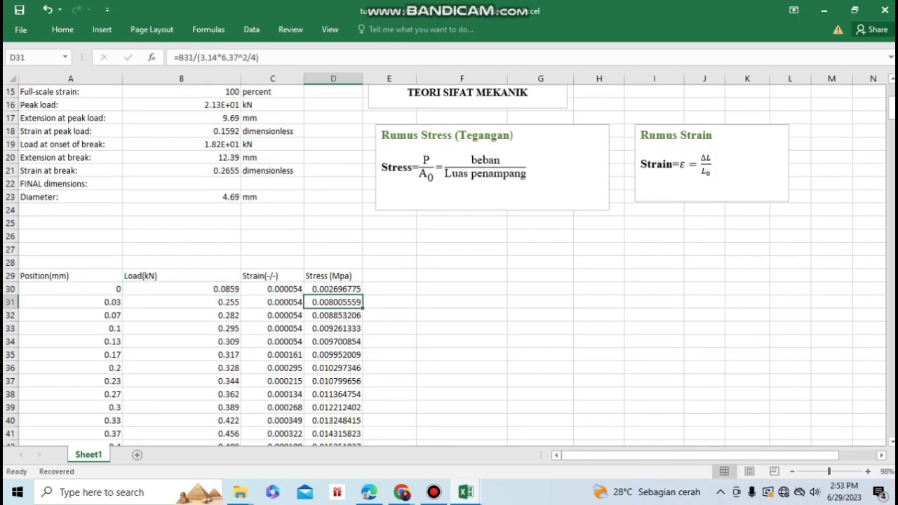
scroll(445, 266, "down", 3)
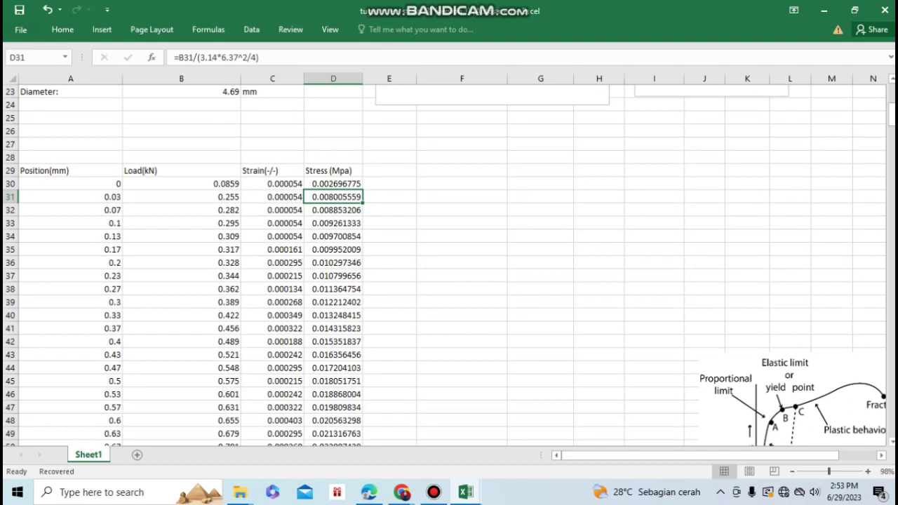
left_click(333, 183)
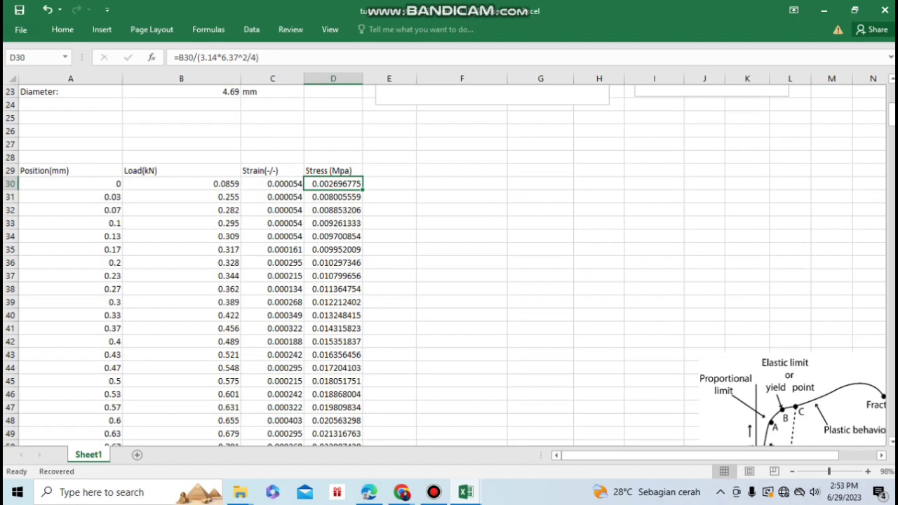
left_click(390, 197)
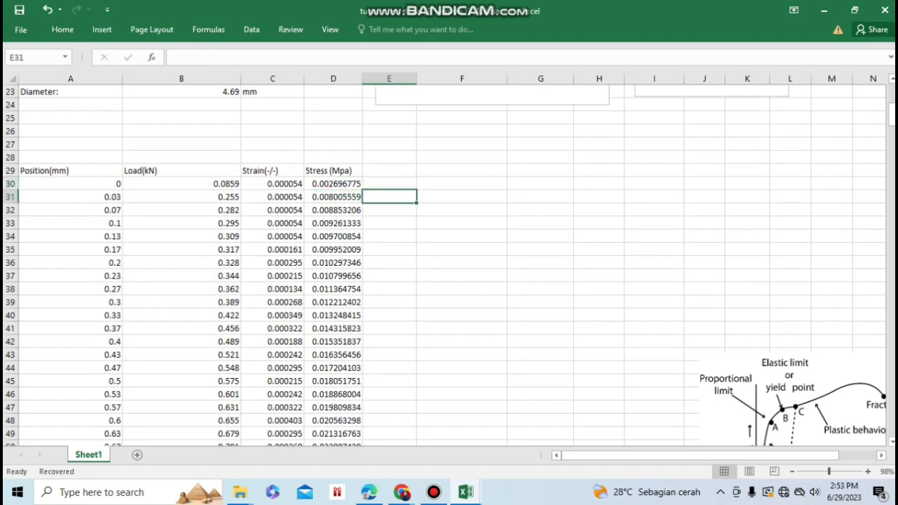
Step: Look through the load, strain and stress rows down to the table's end, examining the highlighted marked points
scroll(445, 266, "down", 4)
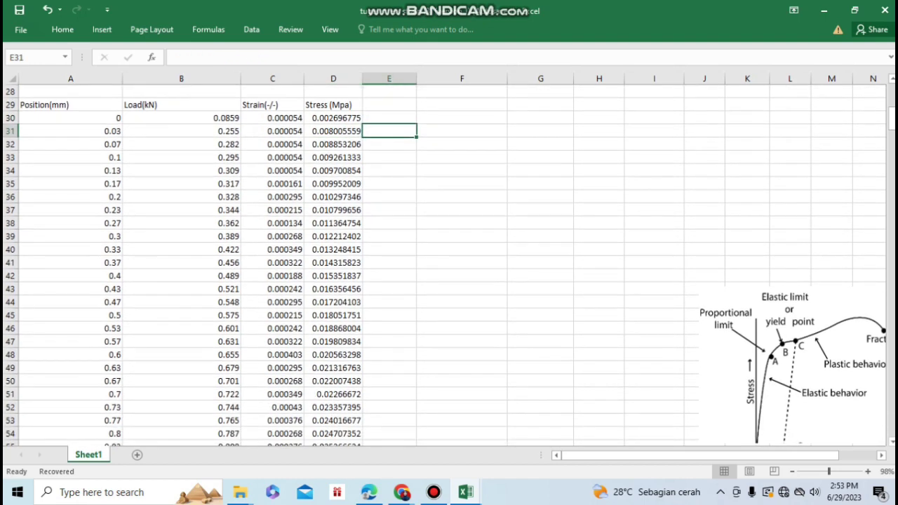
scroll(445, 266, "down", 9)
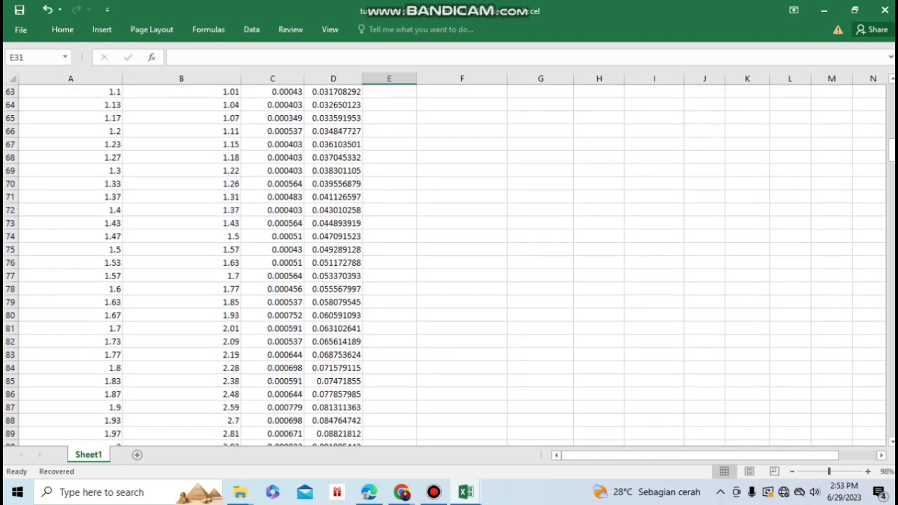
scroll(445, 266, "down", 13)
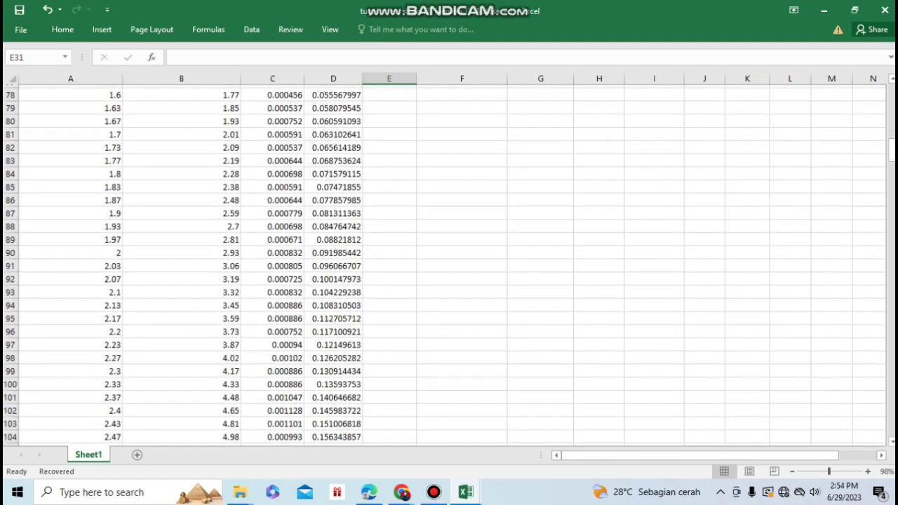
scroll(444, 266, "down", 1)
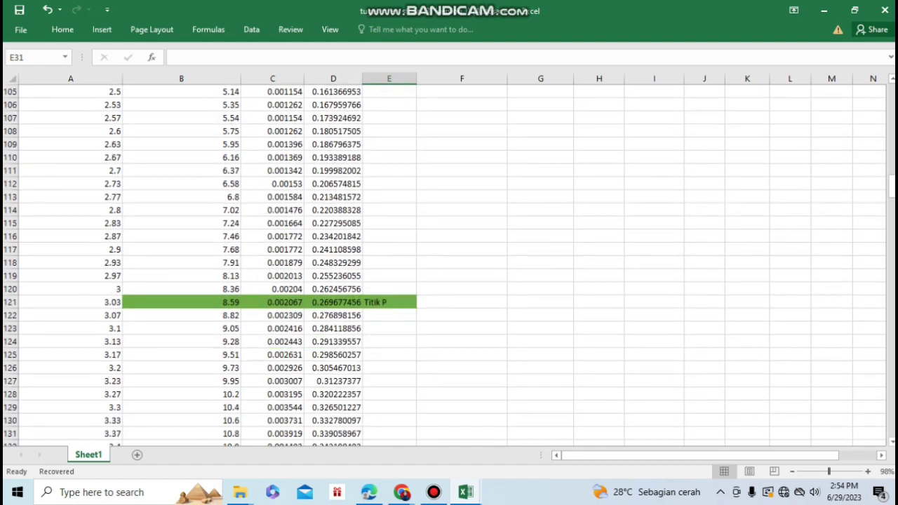
scroll(445, 266, "down", 2)
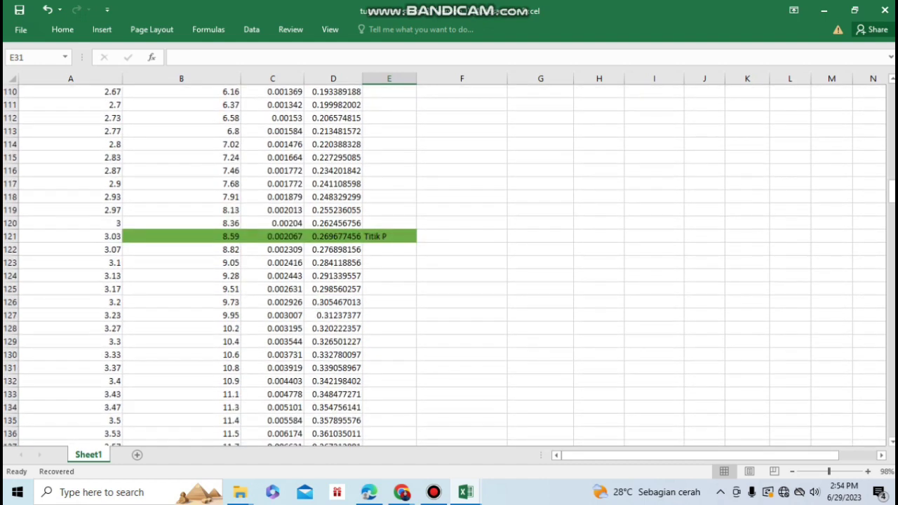
scroll(445, 264, "down", 20)
scroll(445, 264, "down", 11)
scroll(445, 265, "up", 7)
scroll(445, 264, "down", 2)
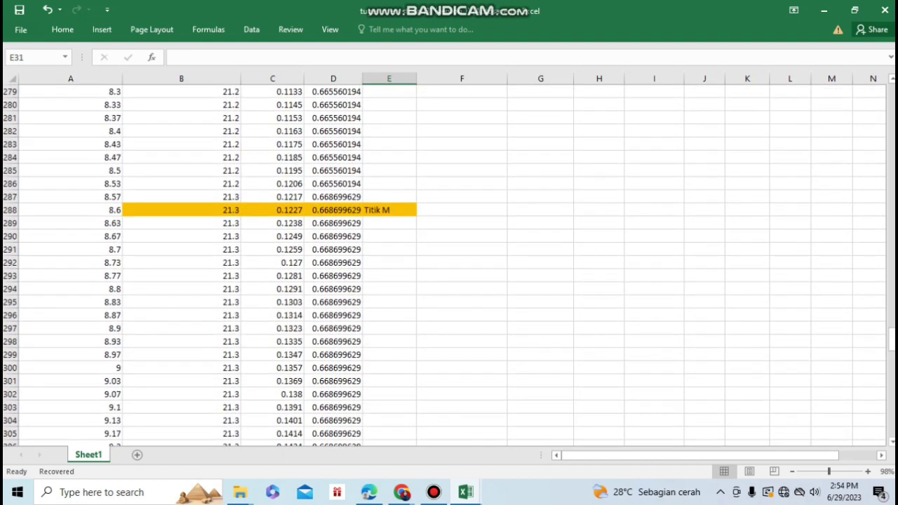
scroll(445, 264, "down", 20)
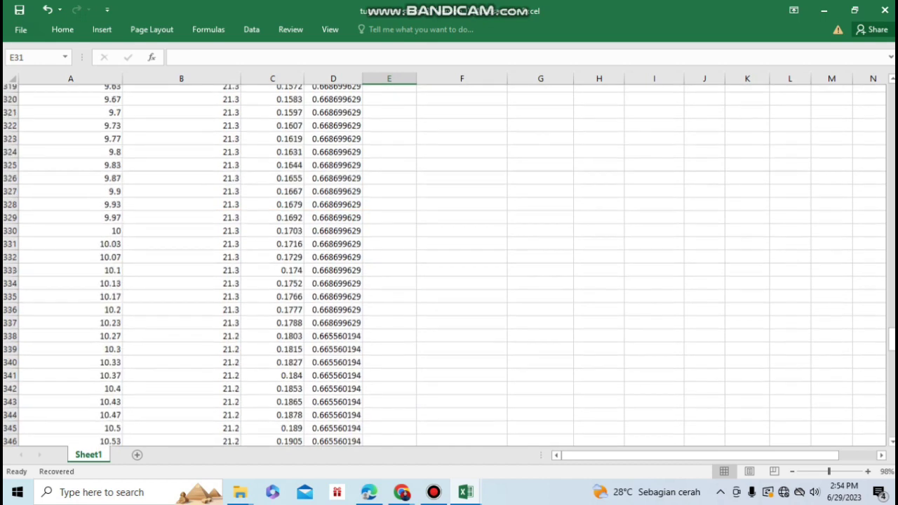
scroll(445, 264, "up", 3)
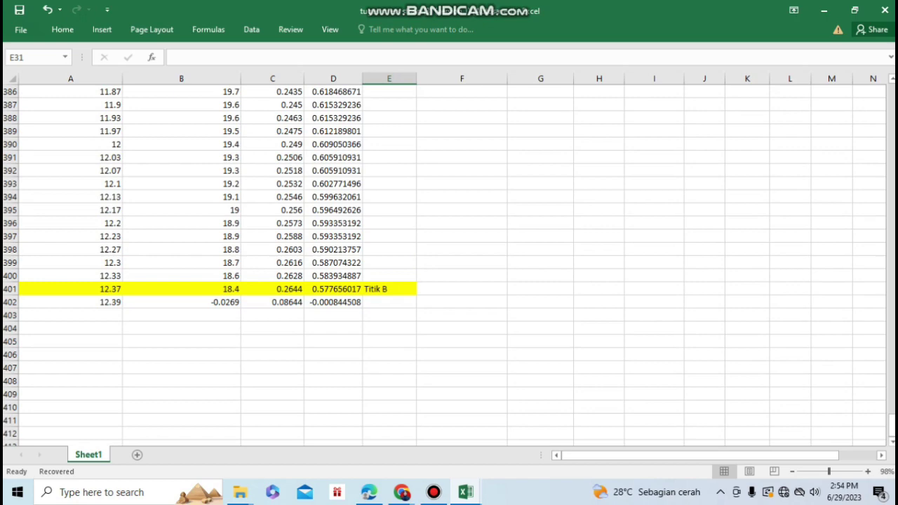
scroll(445, 265, "up", 20)
scroll(445, 265, "up", 20)
scroll(444, 265, "up", 19)
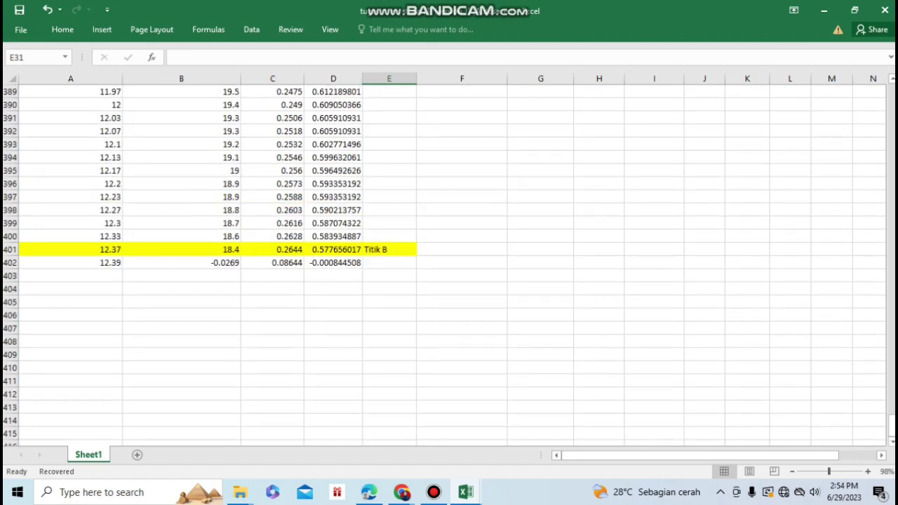
Step: Insert a scatter chart with straight lines and markers from the strain and stress data in C29:D402, headers included
left_click(333, 262)
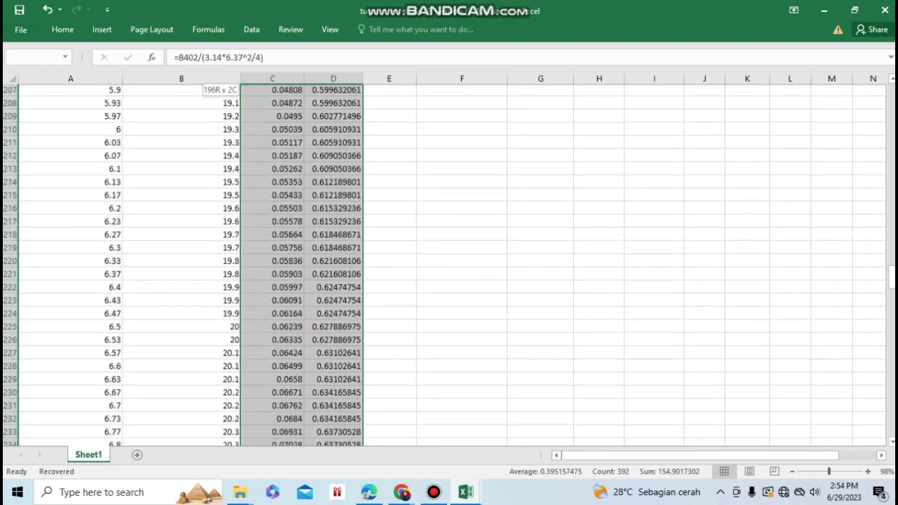
key("shift+Up")
key("shift+Up")
key("shift+Up")
key("shift+Up")
key("shift+Up")
key("shift+Up")
key("shift+Up")
key("shift+Up")
key("shift+Up")
key("shift+Up")
key("shift+Up")
key("shift+Up")
key("shift+Up")
key("shift+Up")
key("shift+Up")
key("shift+Up")
key("shift+Up")
key("shift+Up")
key("shift+Up")
key("shift+Up")
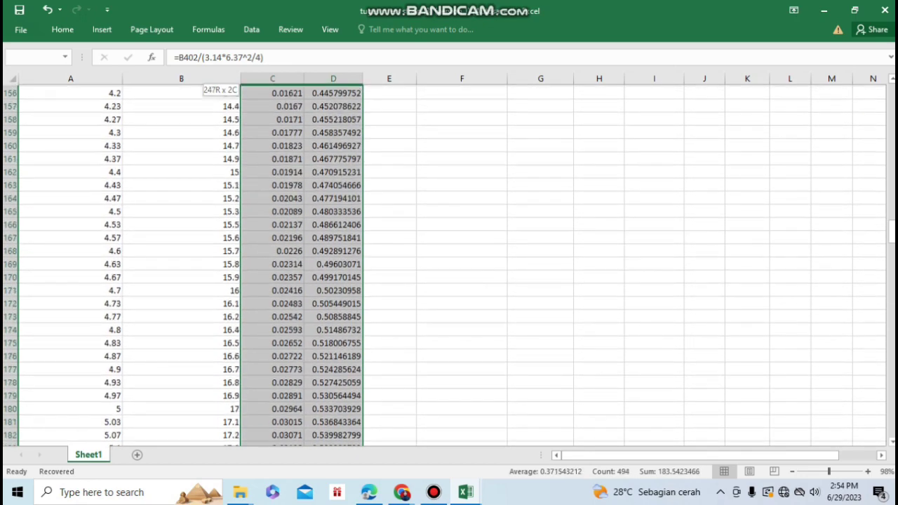
key("shift+Up")
key("shift+Up")
key("shift+Up")
key("shift+Up")
key("shift+Up")
key("shift+Up")
key("shift+Up")
key("shift+Up")
key("shift+Up")
key("shift+Up")
key("shift+Up")
key("shift+Up")
key("shift+Up")
key("shift+Up")
key("shift+Up")
key("shift+Up")
key("shift+Up")
key("shift+Up")
key("shift+Up")
key("shift+Up")
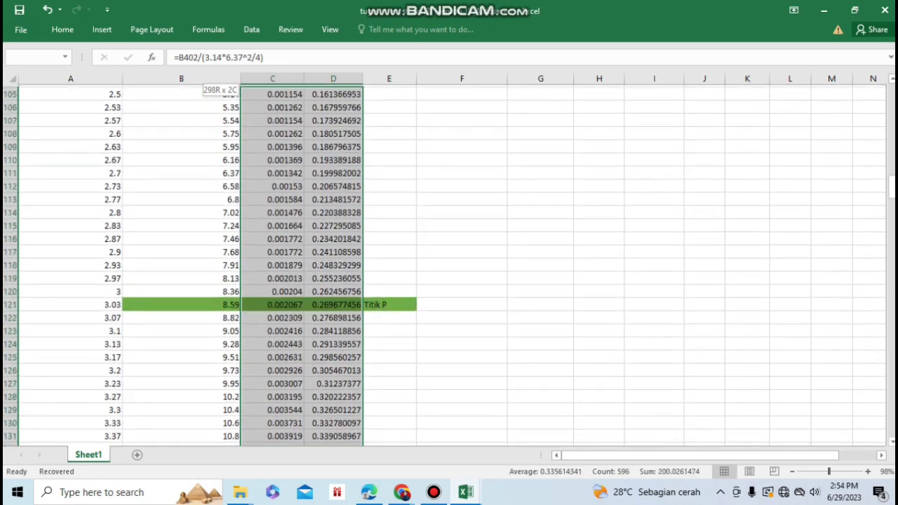
key("shift+Up")
key("shift+Up")
key("shift+Up")
key("shift+Up")
key("shift+Up")
key("shift+Up")
key("shift+Up")
key("shift+Up")
key("shift+Up")
key("shift+Up")
key("shift+Up")
key("shift+Up")
key("shift+Up")
key("shift+Up")
key("shift+Up")
key("shift+Up")
key("shift+Up")
key("shift+Up")
key("shift+Up")
key("shift+Up")
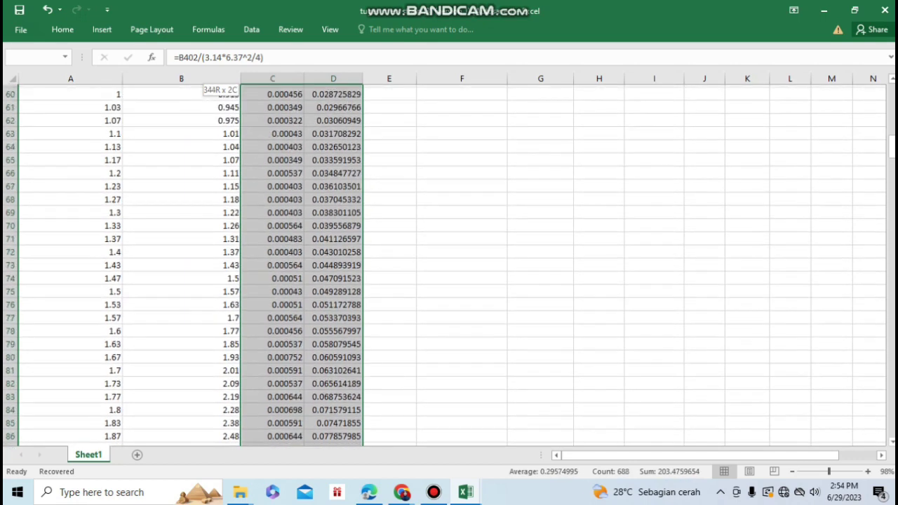
key("shift+Up")
key("shift+Up")
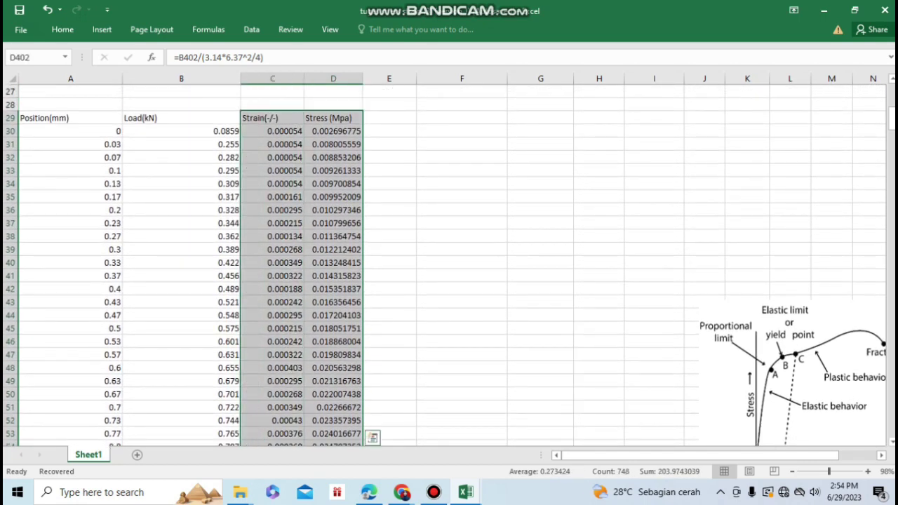
left_click(101, 30)
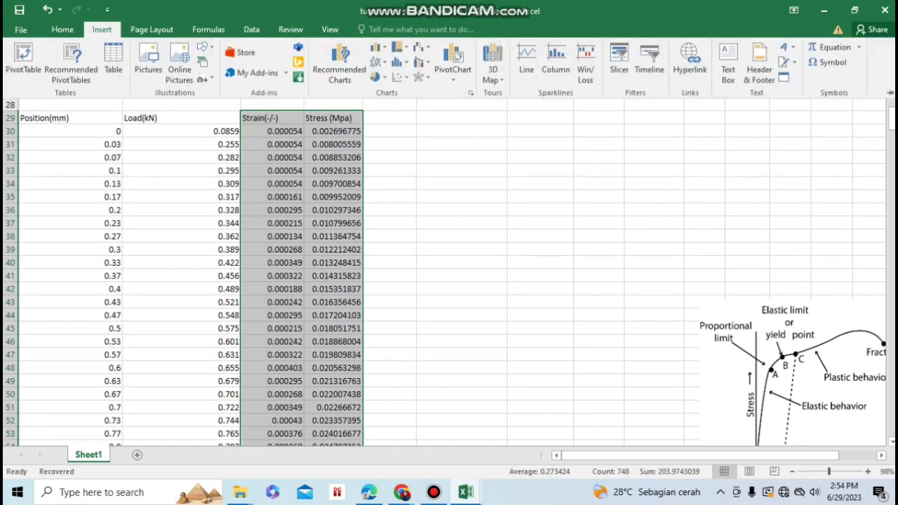
left_click(401, 77)
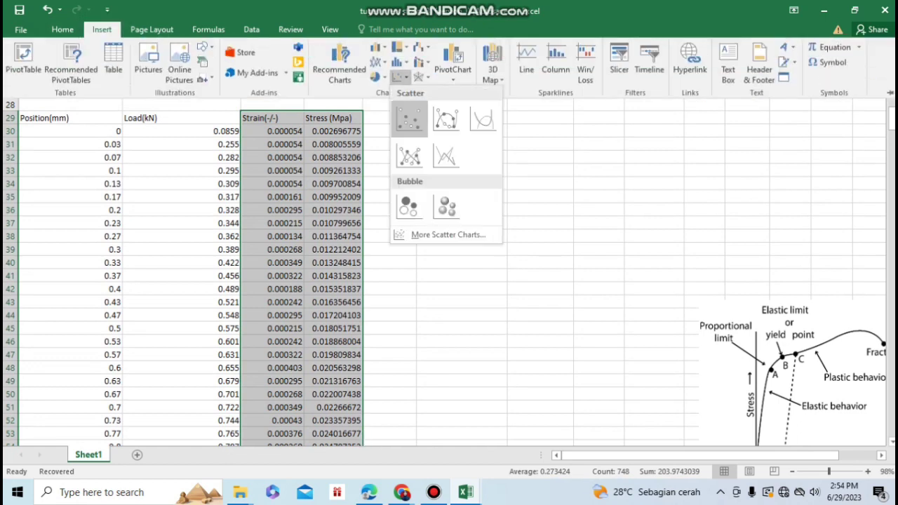
left_click(410, 156)
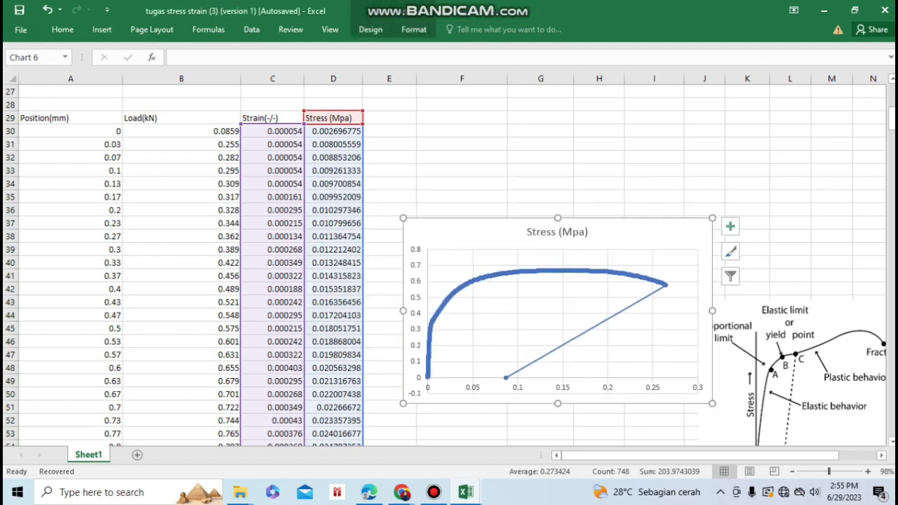
Step: Apply the first quick layout, with axis titles and a legend, to the stress-strain scatter chart
scroll(449, 266, "down", 4)
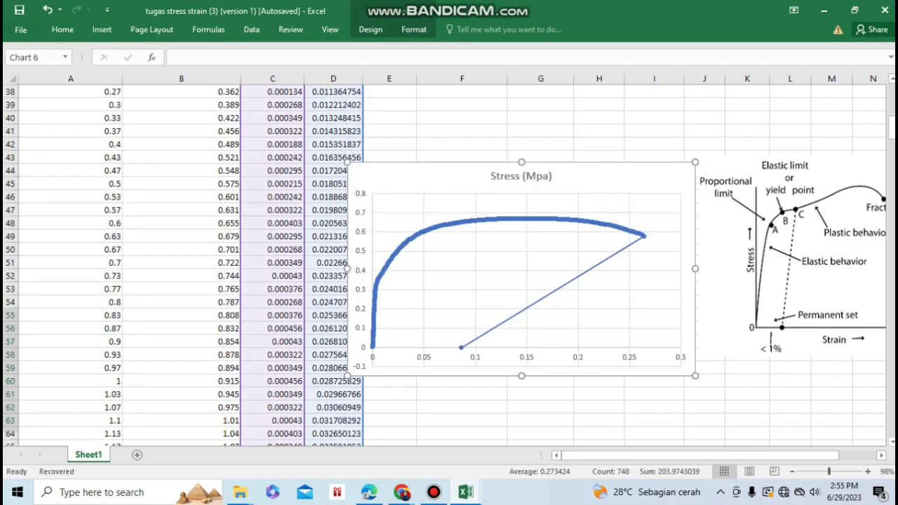
left_click(461, 420)
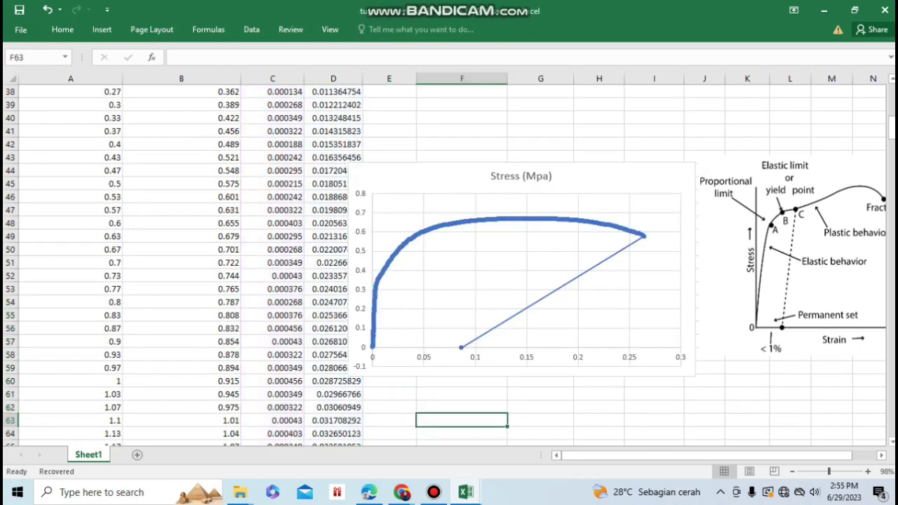
left_click(453, 179)
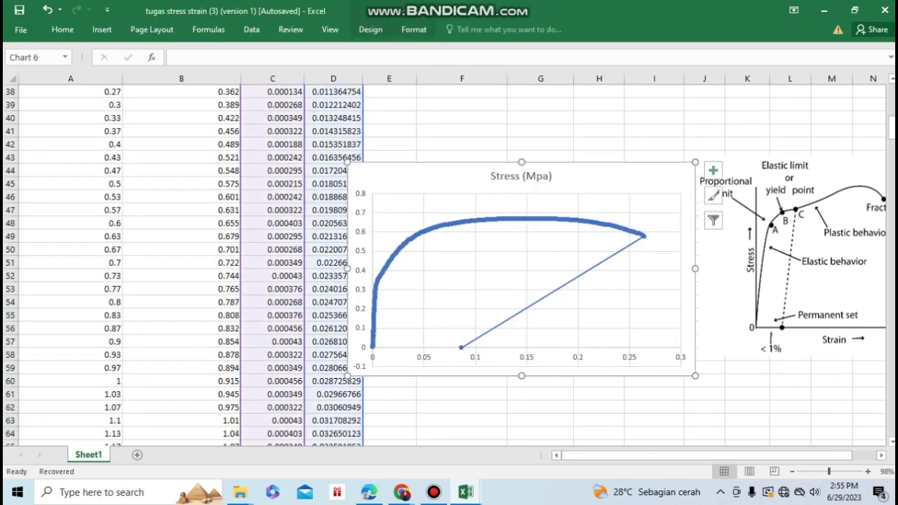
left_click(414, 29)
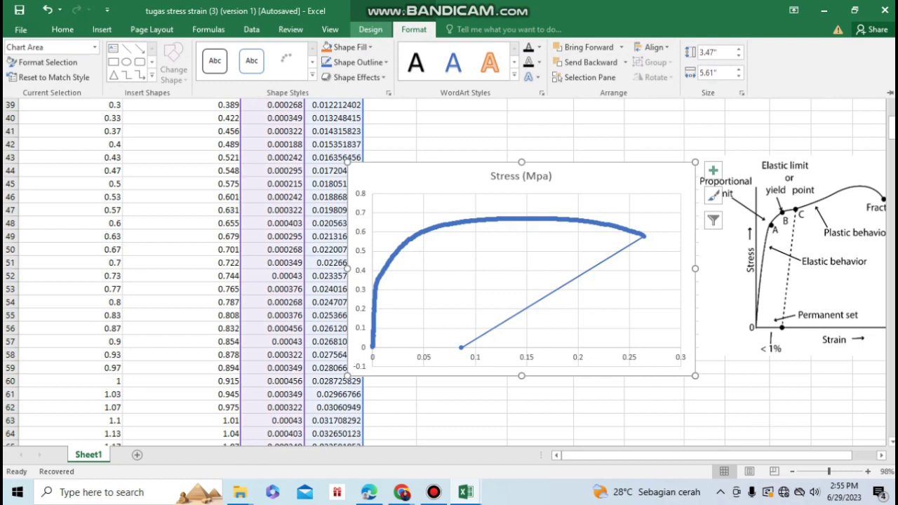
left_click(370, 29)
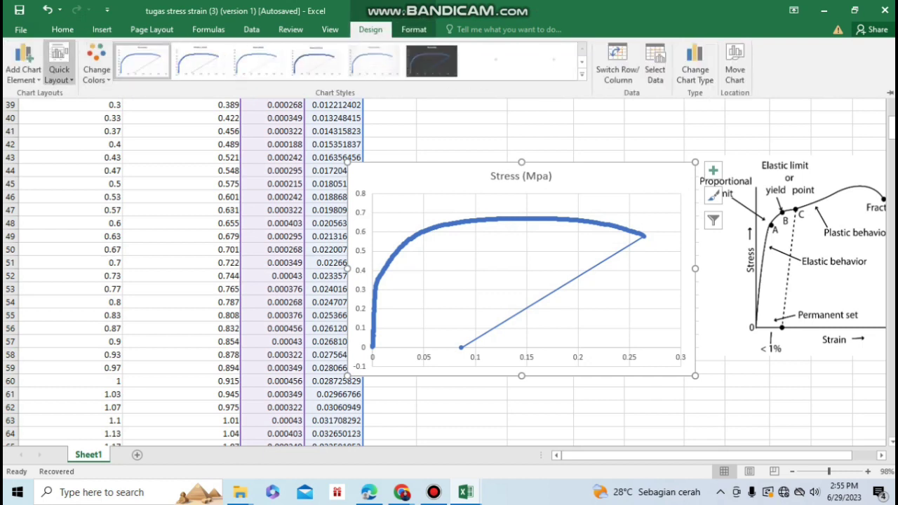
left_click(58, 65)
left_click(62, 105)
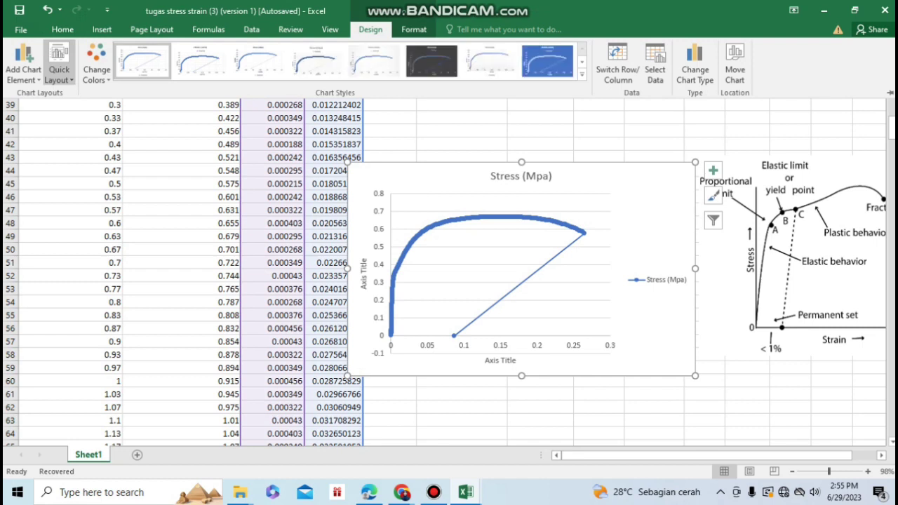
double_click(370, 30)
Step: Change the chart title to "Kurva stress-strain"
left_click(521, 176)
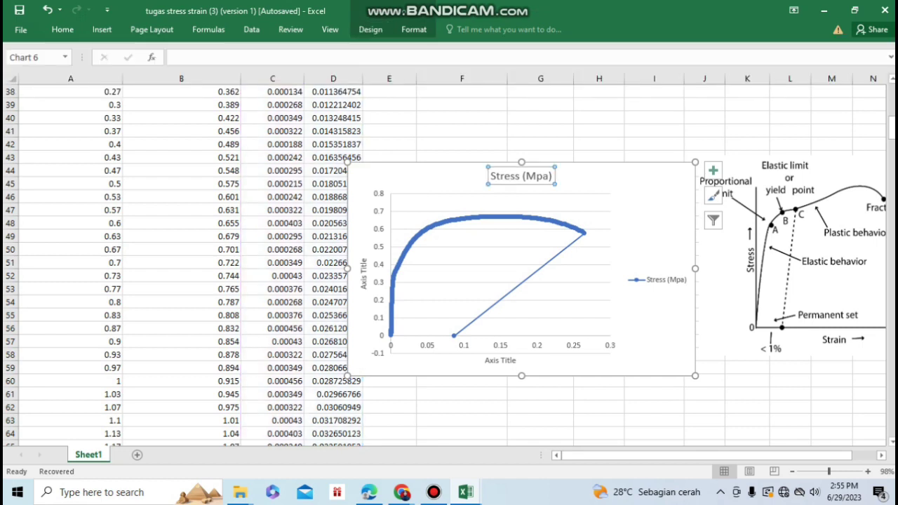
left_click(526, 176)
key("ctrl+a")
type("KU")
key("BackSpace")
type("urva")
type(" stress-st")
type("rain")
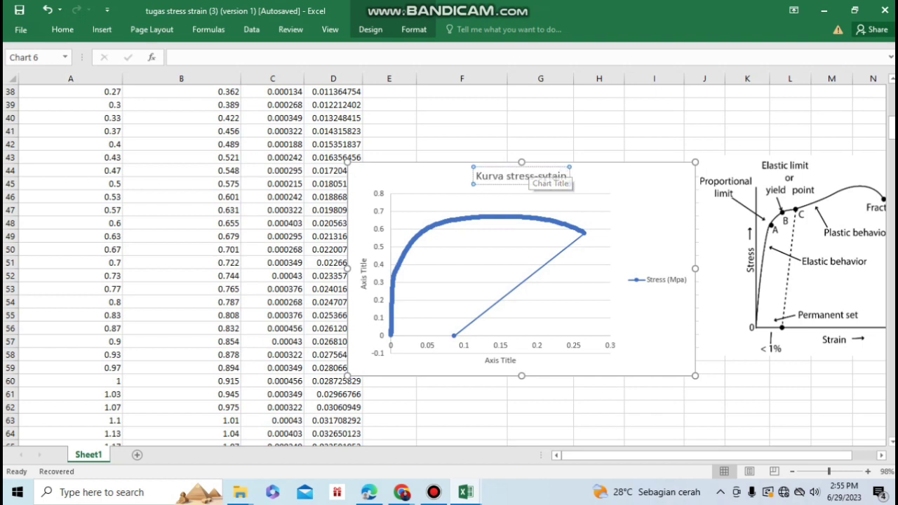
Step: Title the chart's horizontal axis "strain" and its vertical axis "stress"
triple_click(500, 361)
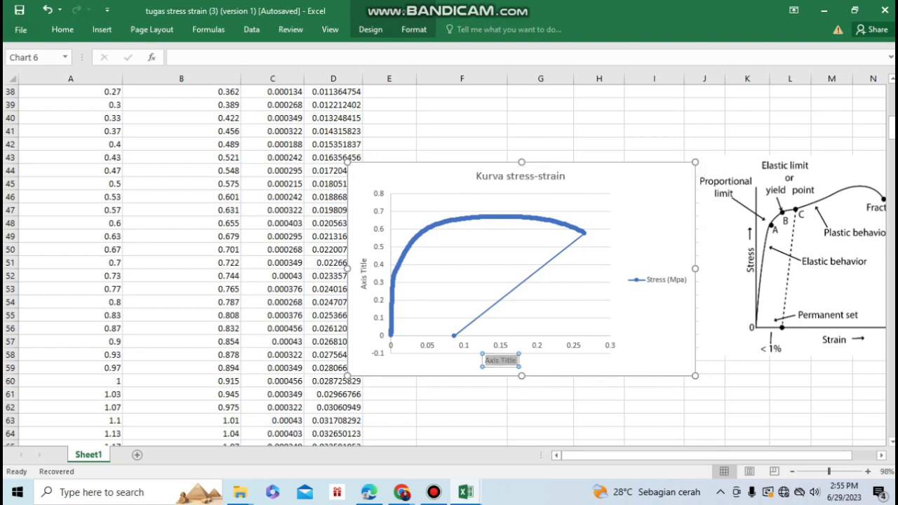
type("strain")
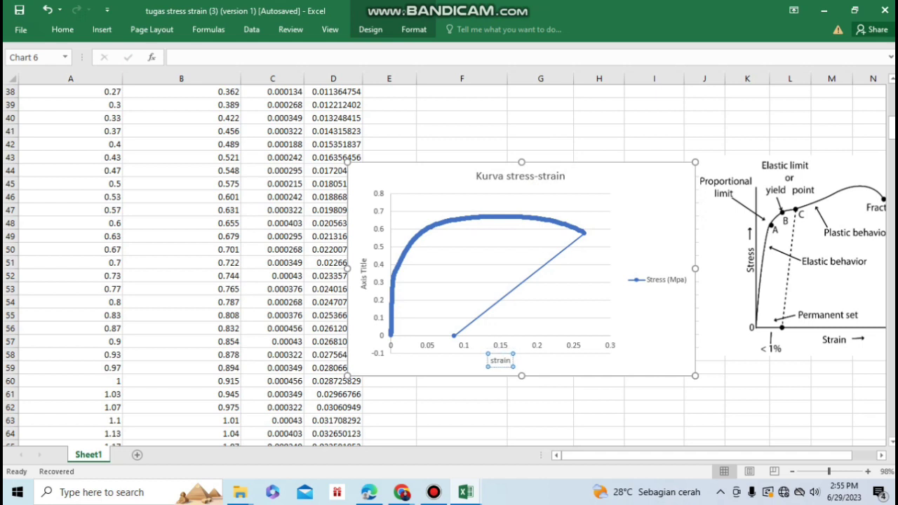
left_click(363, 273)
left_click(363, 274)
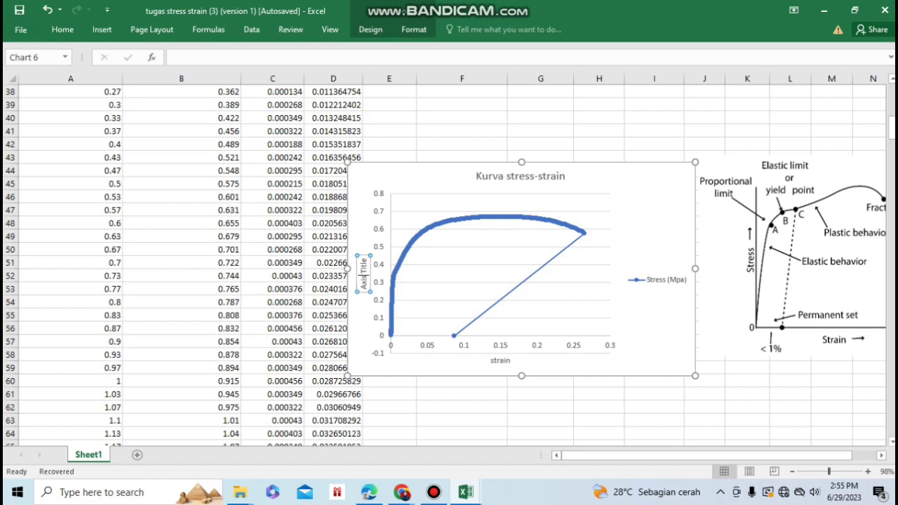
triple_click(363, 273)
type("stress")
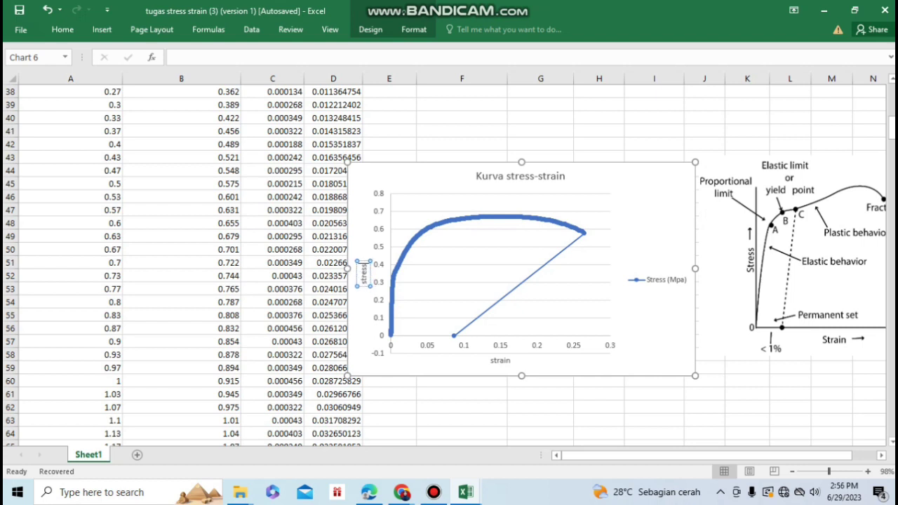
left_click(461, 131)
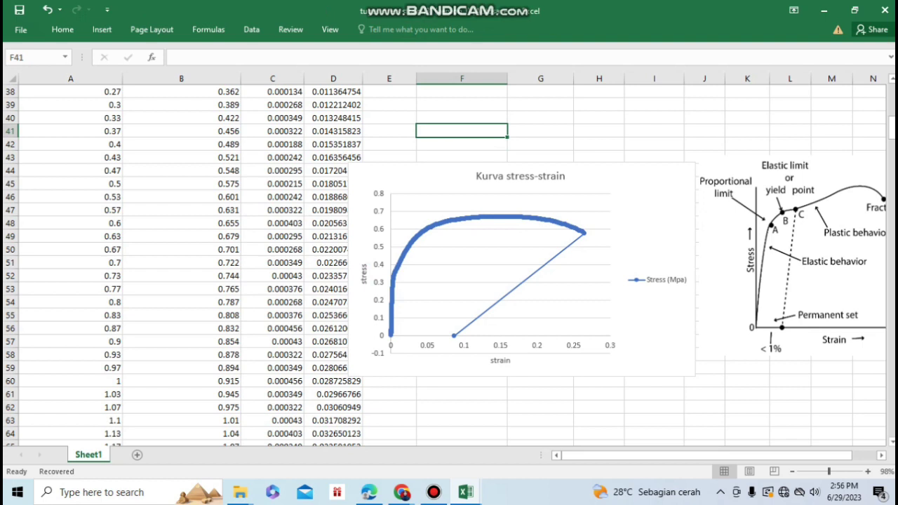
Step: Remove the chart legend and fill the fracture point at the curve's upper end with dark red
left_click(645, 211)
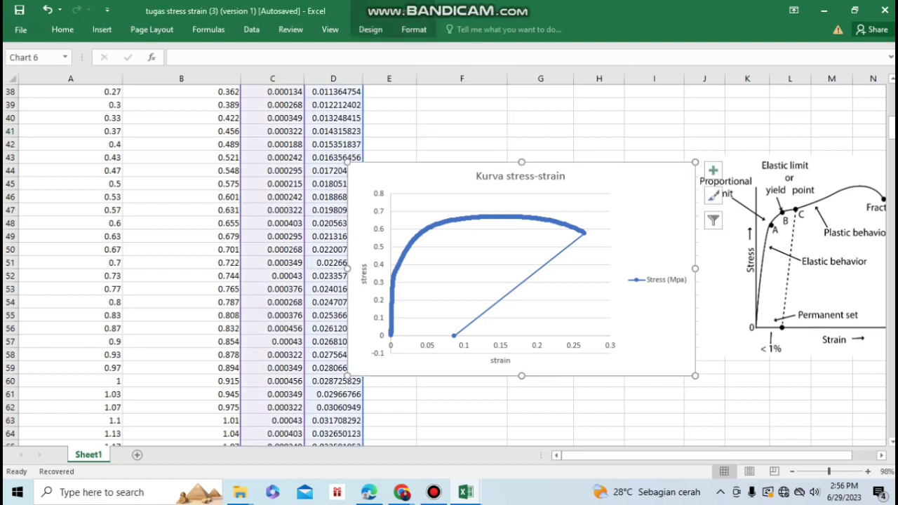
scroll(460, 260, "right", 5)
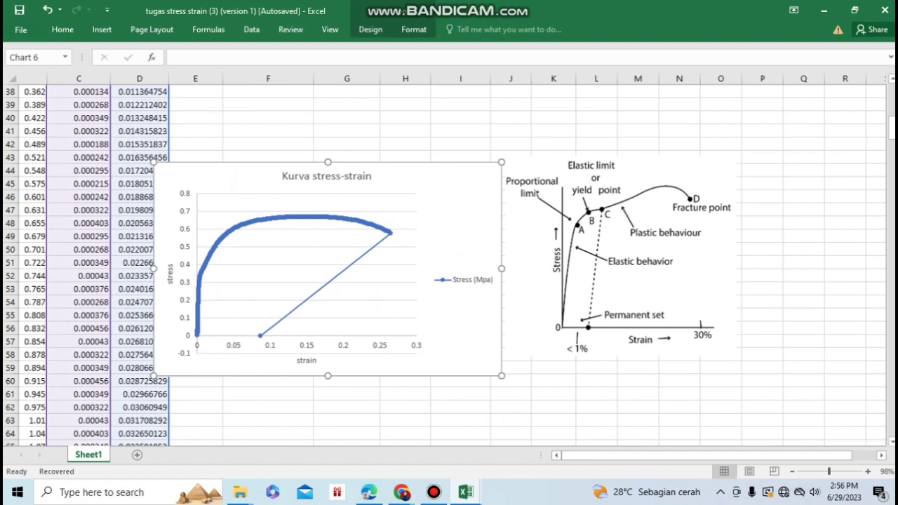
scroll(452, 260, "right", 2)
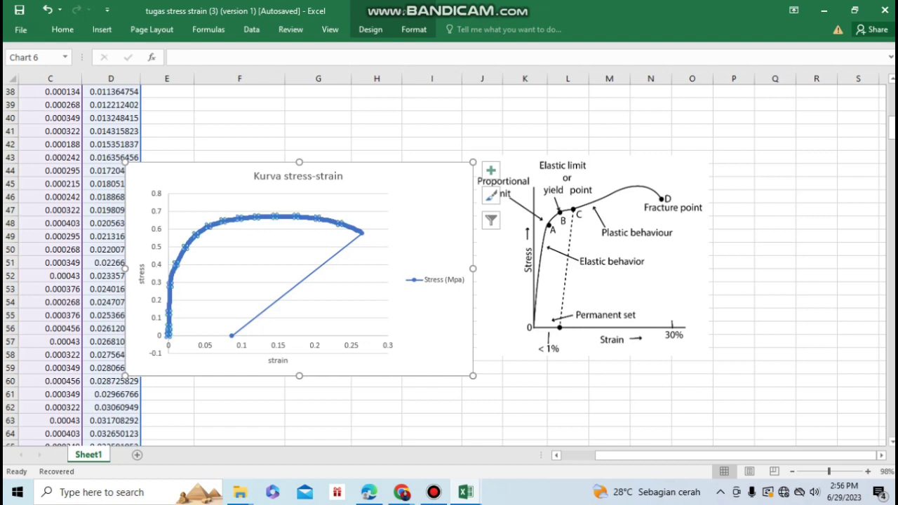
left_click(275, 217)
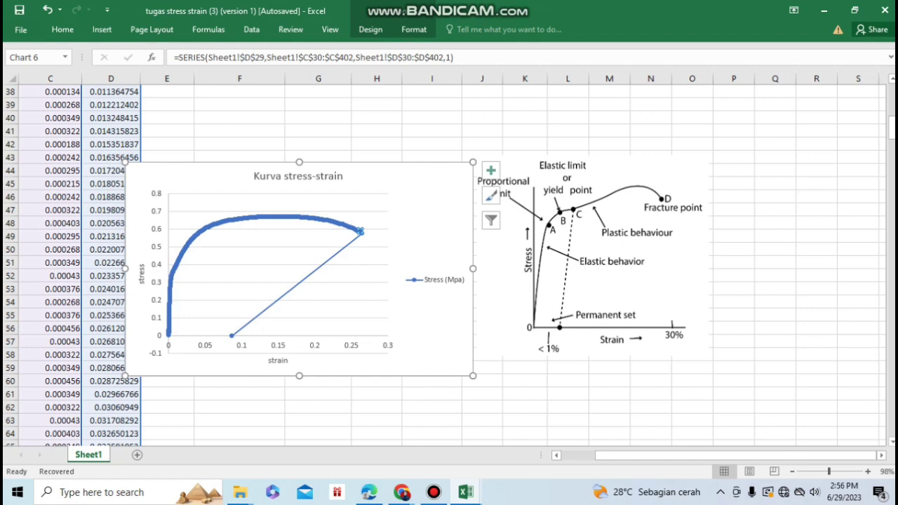
right_click(360, 231)
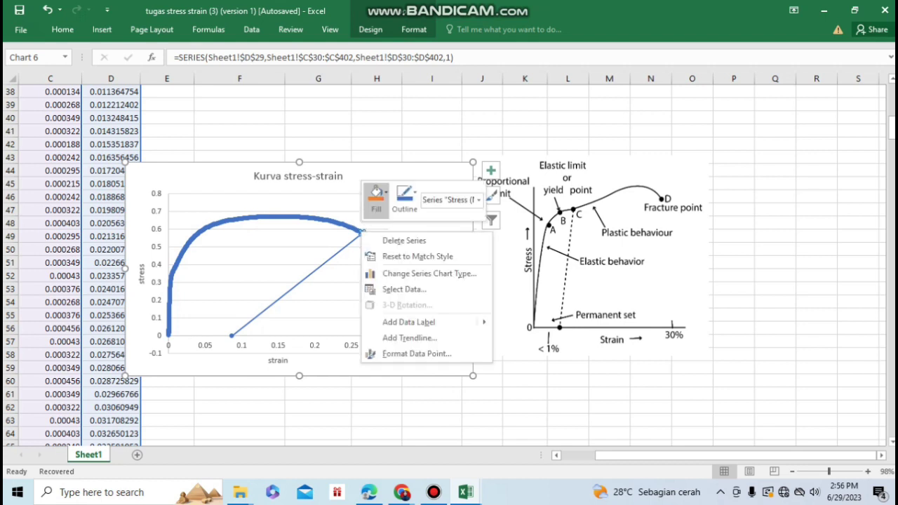
left_click(377, 200)
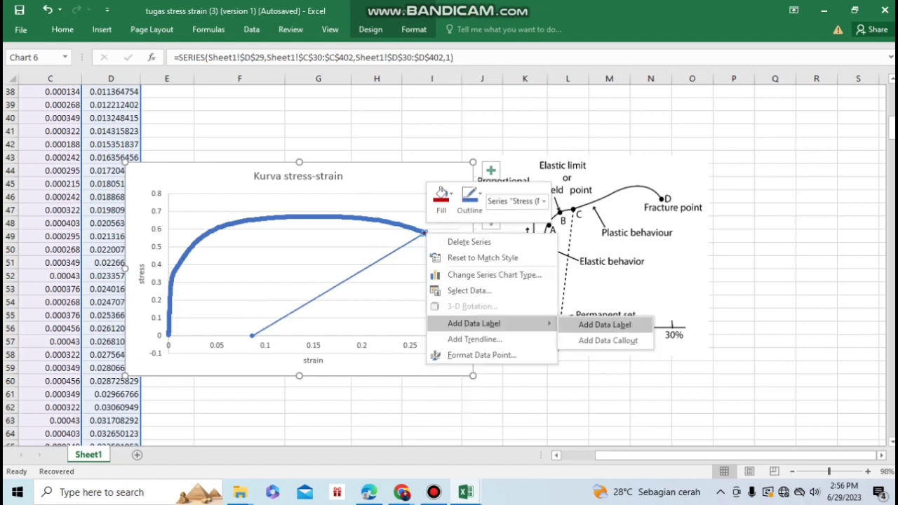
Step: Add a data label to the fracture point and place it just below the end of the curve
left_click(606, 324)
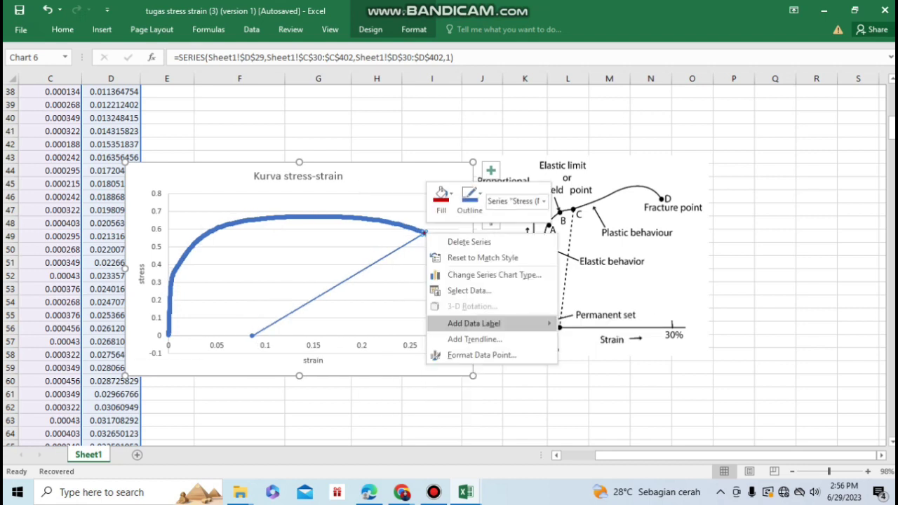
left_click(473, 323)
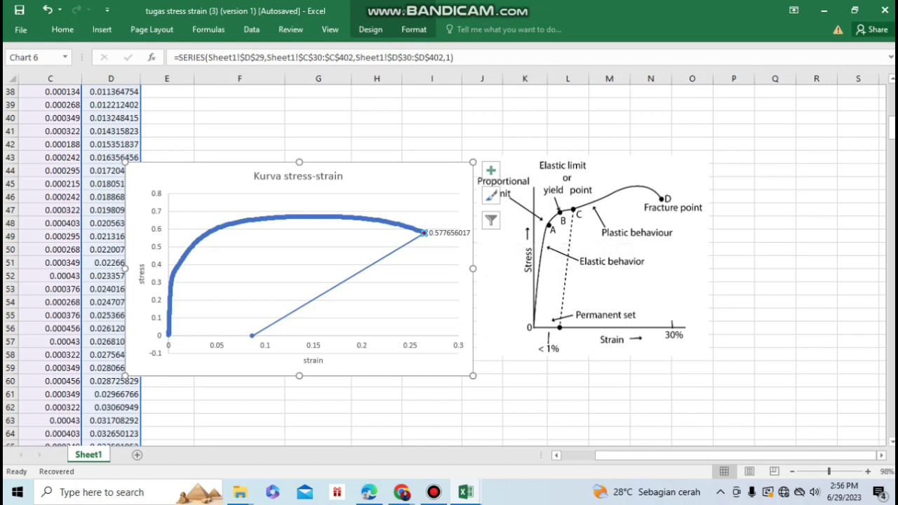
left_click(425, 232)
left_click_drag(449, 233, 443, 241)
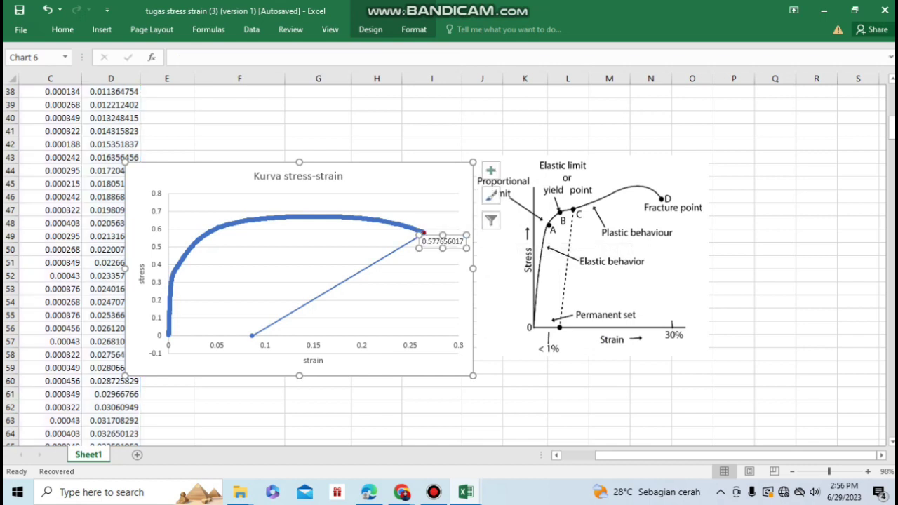
left_click(525, 393)
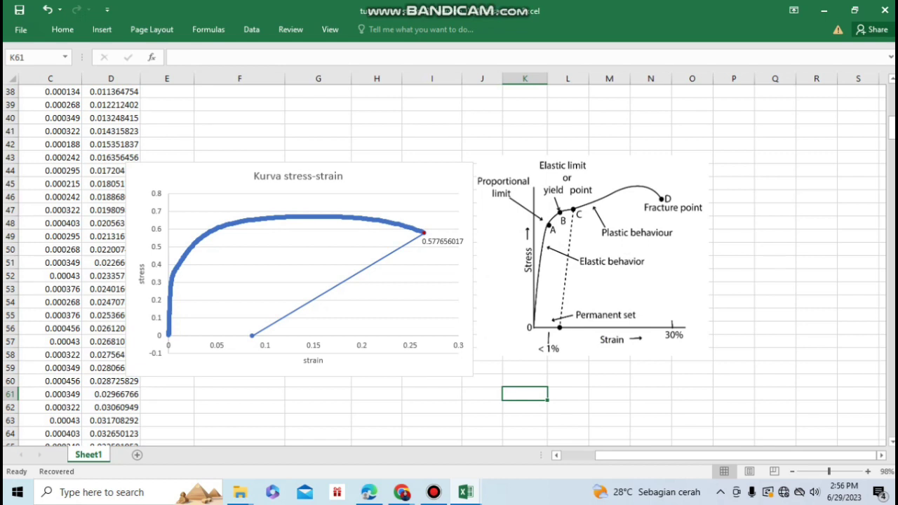
Step: Fill the data point at the curve's peak, near strain 0.15, with dark red
left_click(310, 217)
left_click(313, 216)
right_click(314, 216)
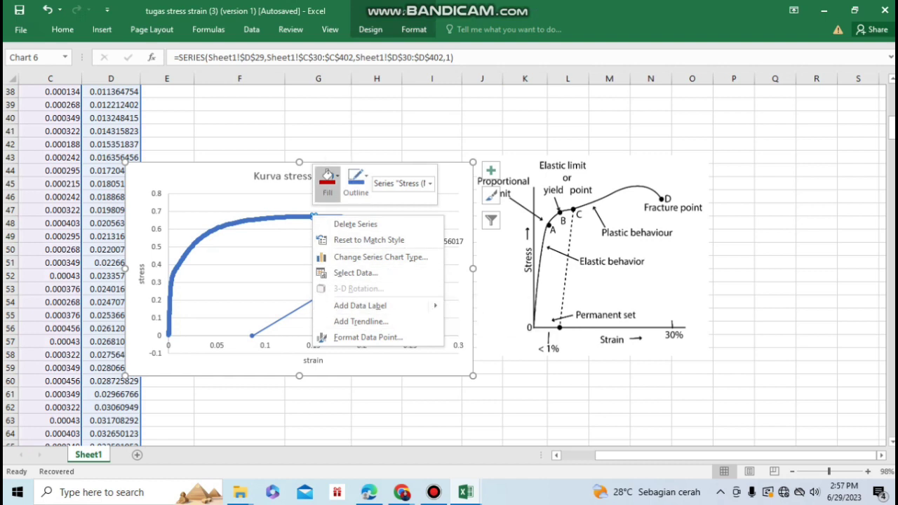
left_click(327, 176)
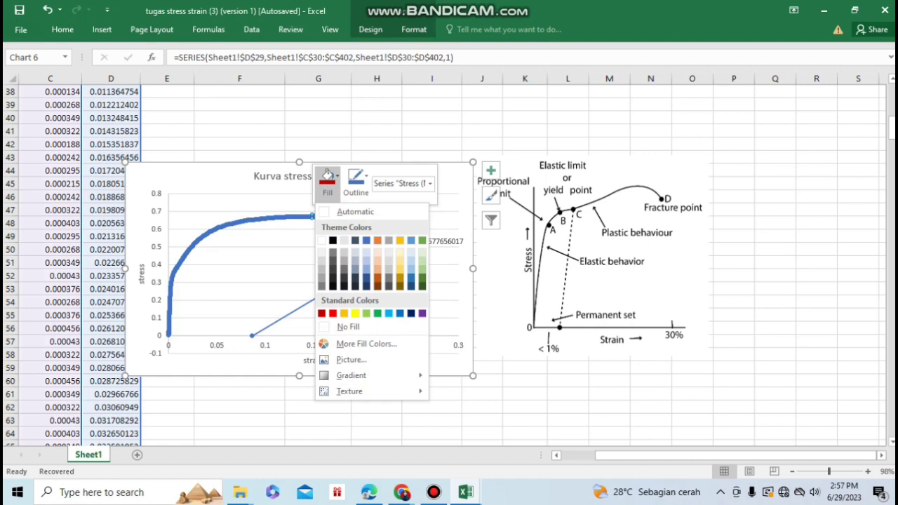
left_click(321, 313)
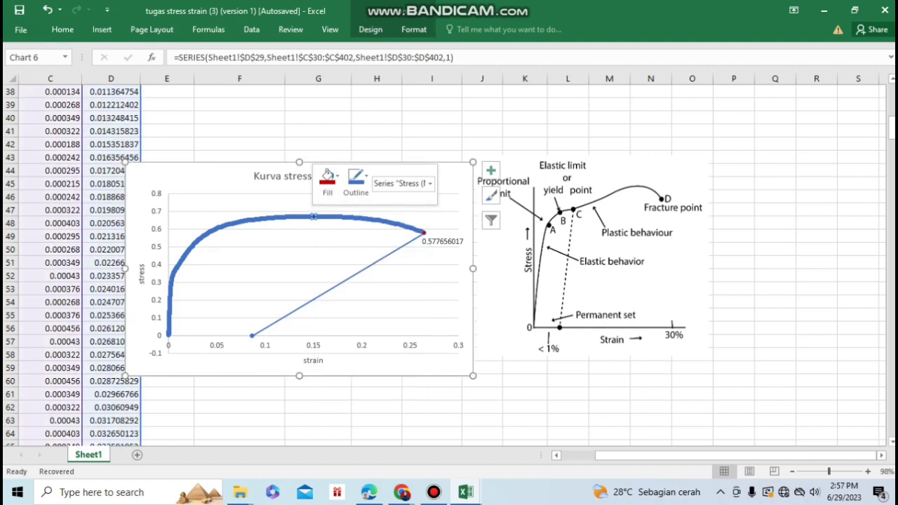
left_click(323, 309)
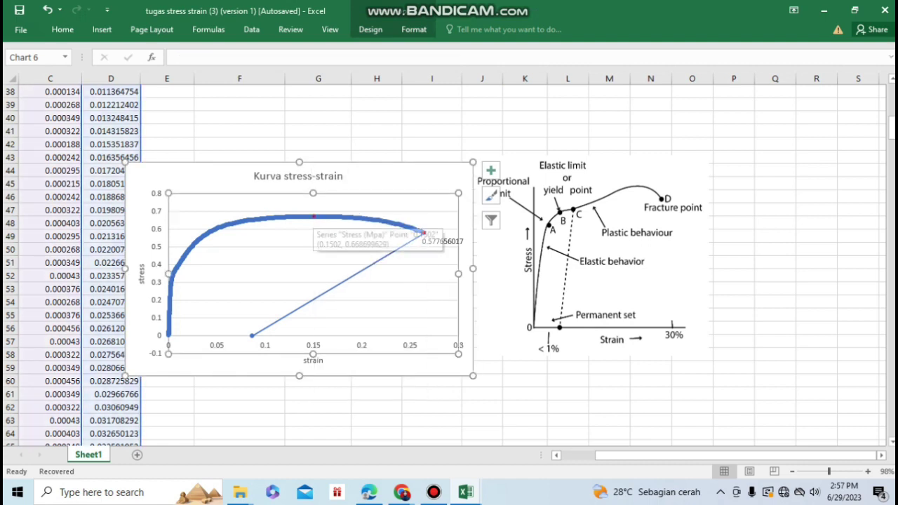
Step: Add a data label to the peak stress point and place it just below the curve
left_click(313, 218)
left_click(313, 218)
right_click(313, 217)
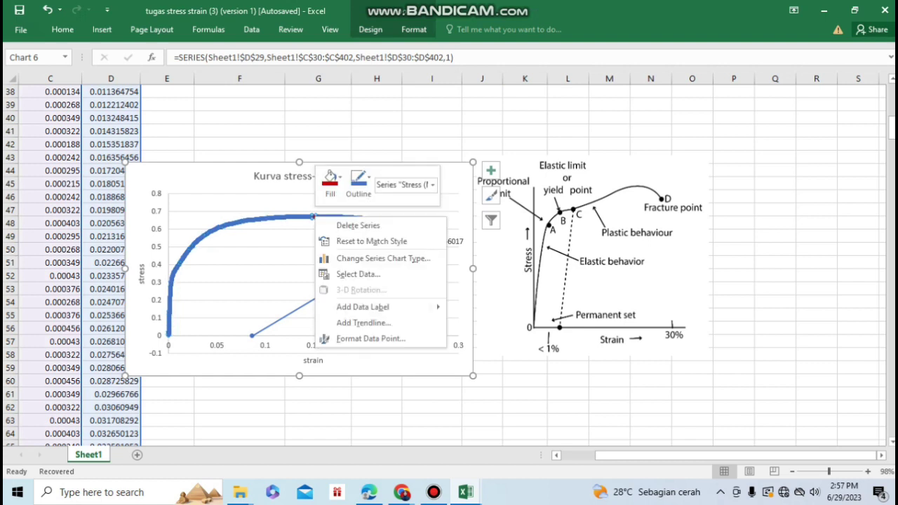
mouse_move(379, 306)
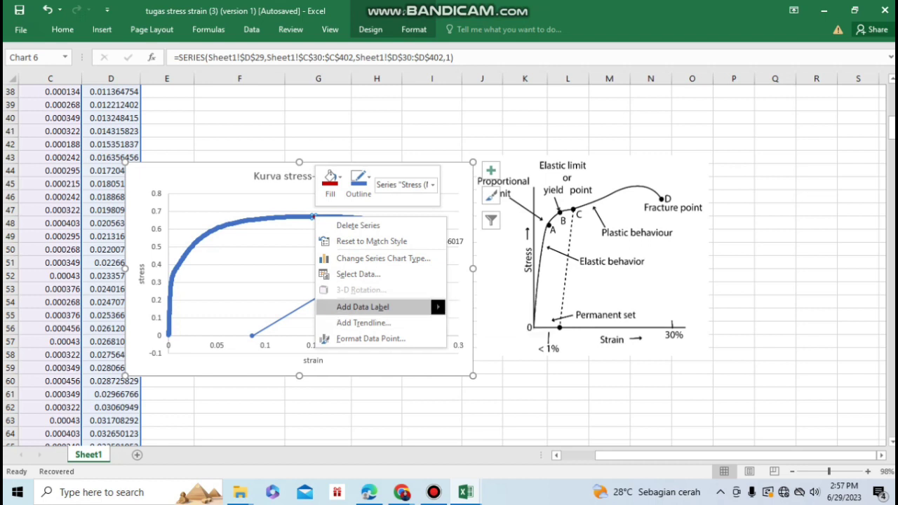
left_click(493, 308)
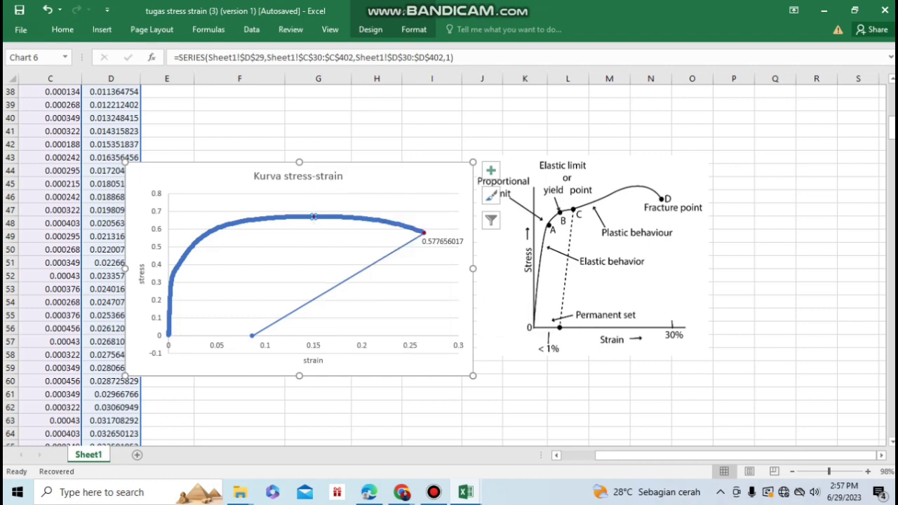
left_click_drag(342, 217, 325, 229)
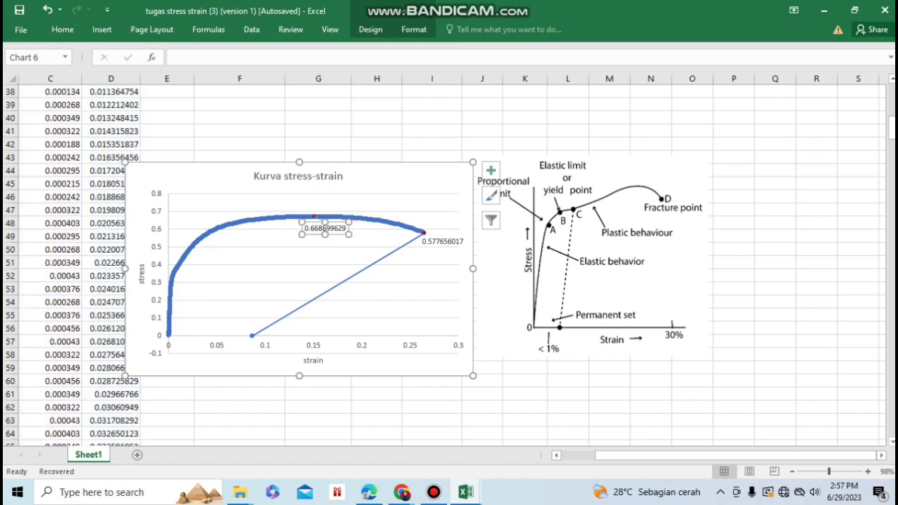
left_click(567, 419)
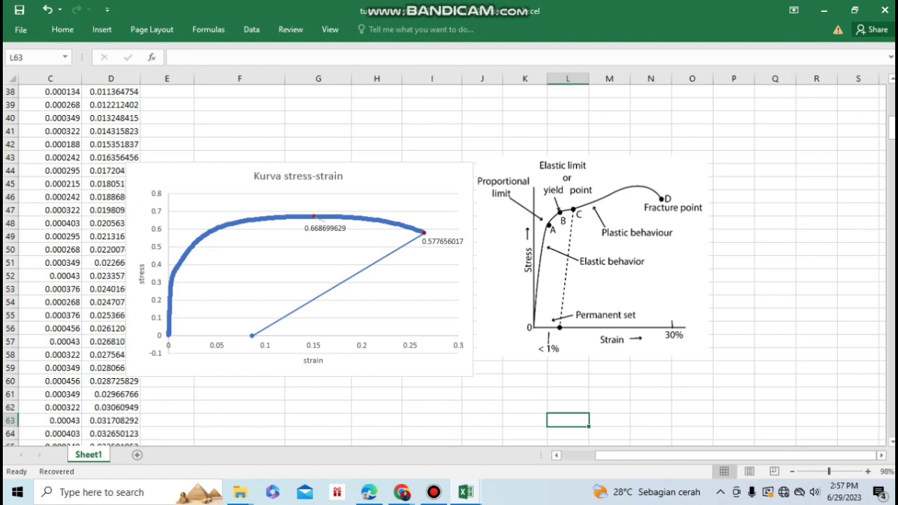
Step: Add a new series named "series 2" to the stress-strain chart, taking its X values from strain cells C30:C121
left_click(173, 272)
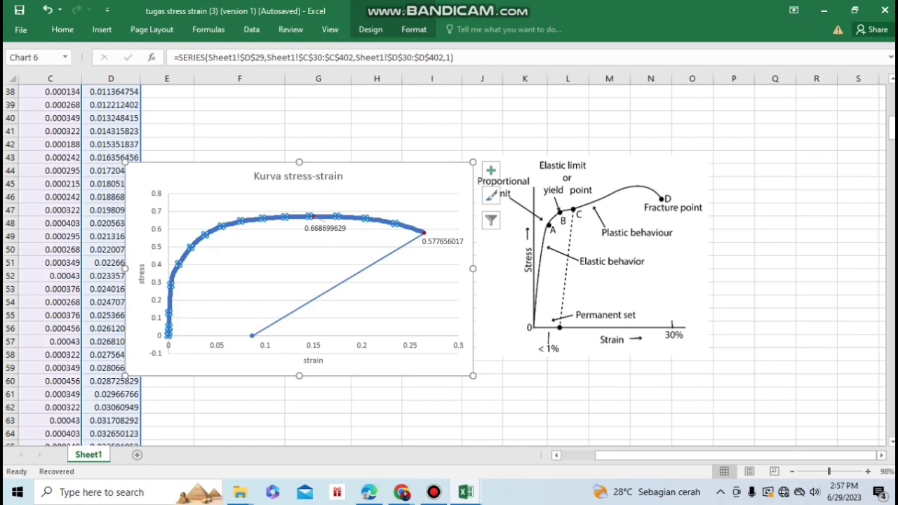
mouse_move(171, 283)
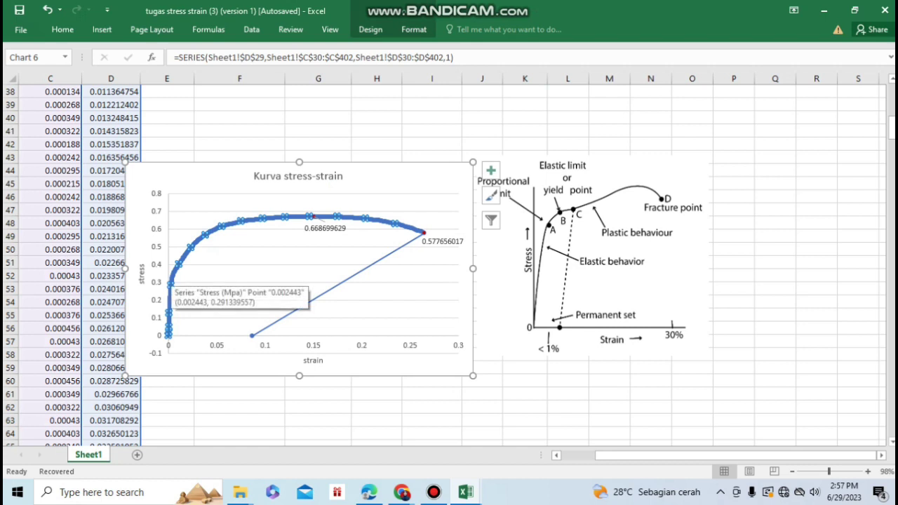
right_click(171, 282)
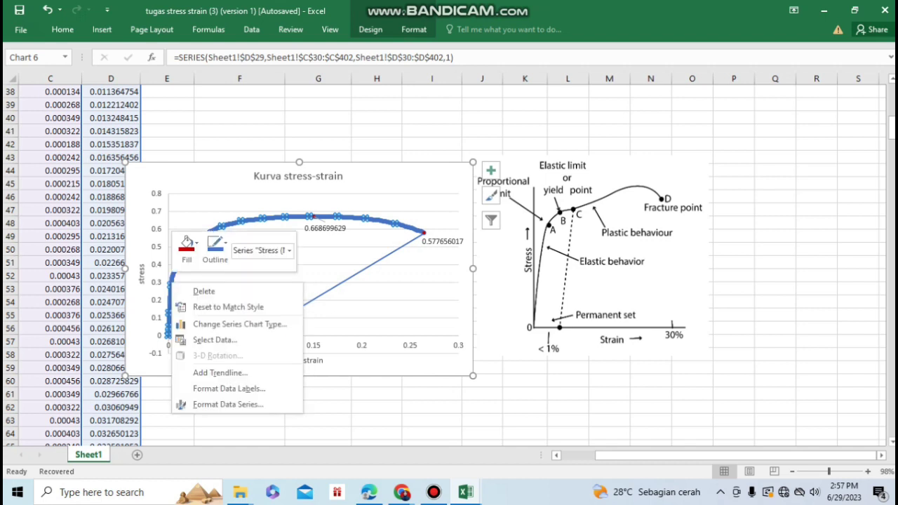
left_click(215, 340)
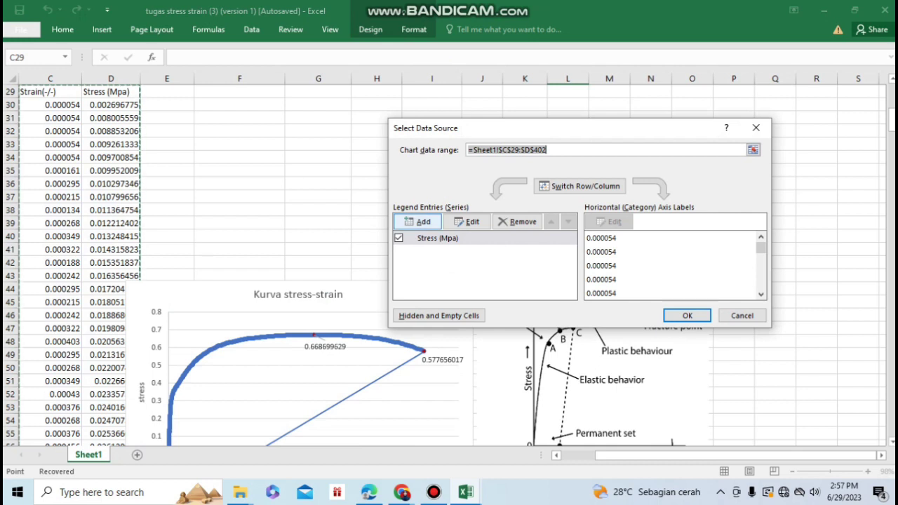
left_click(418, 221)
type("serie")
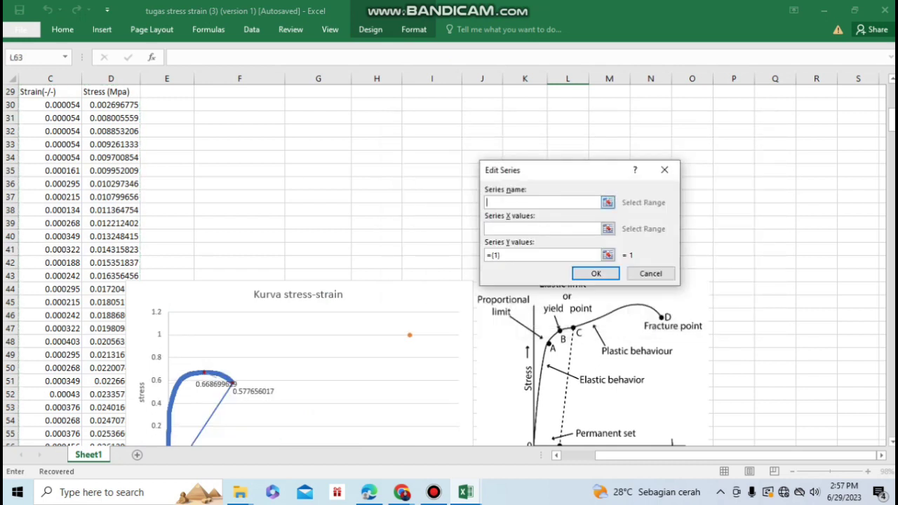
type("s 2")
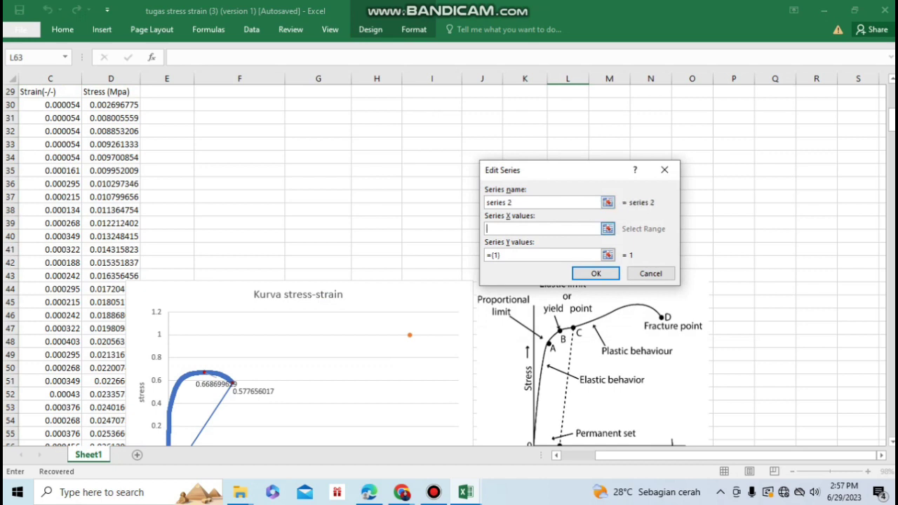
left_click(607, 228)
left_click(668, 192)
left_click_drag(63, 104, 70, 197)
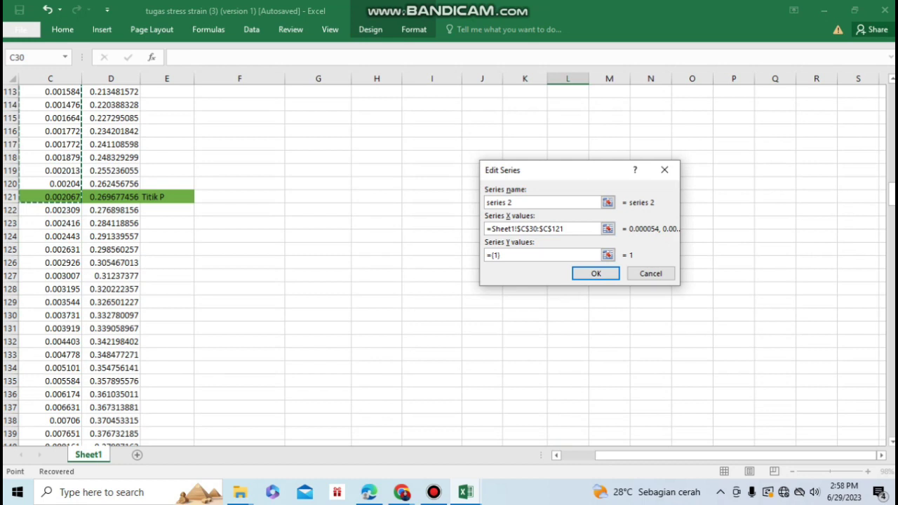
Step: Set the Y values of series 2 to stress cells D30:D121 and apply the new series to the chart
left_click(547, 255)
key("BackSpace")
key("BackSpace")
key("BackSpace")
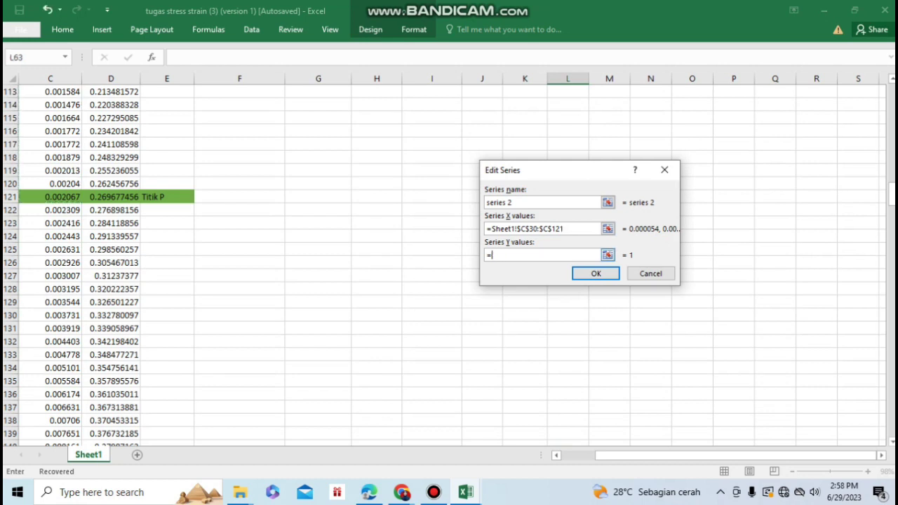
scroll(239, 266, "up", 20)
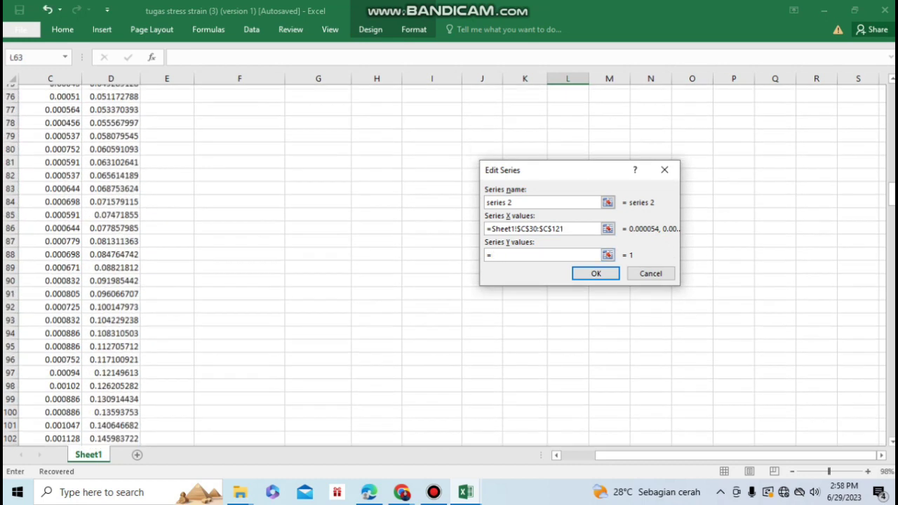
scroll(239, 267, "down", 1)
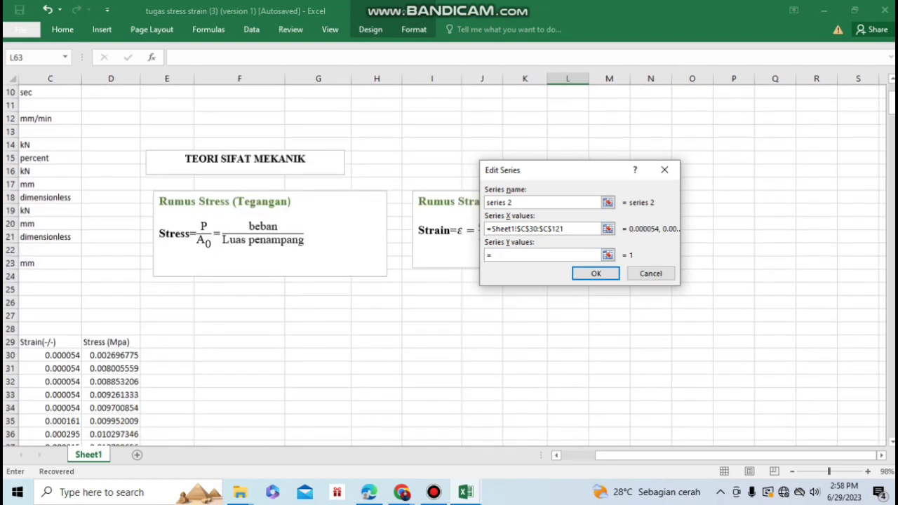
key("BackSpace")
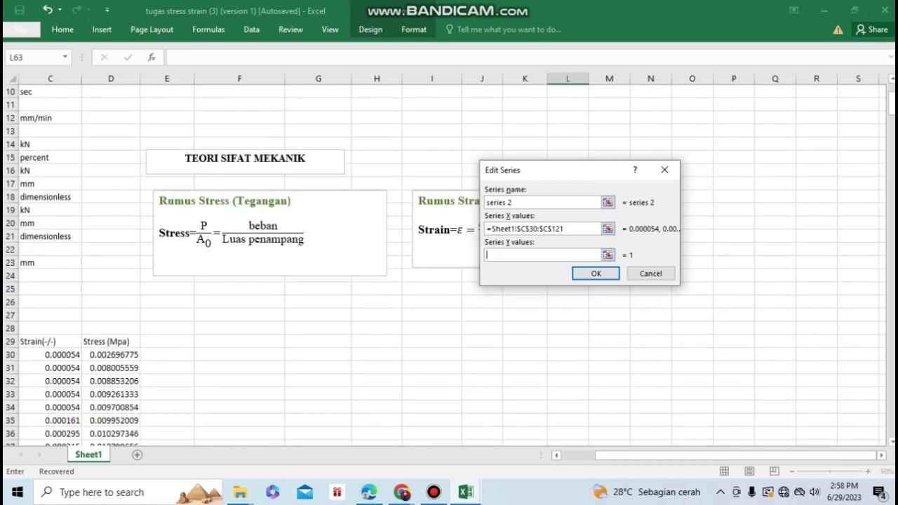
mouse_move(111, 354)
left_mouse_down()
mouse_move(111, 442)
mouse_move(110, 344)
left_mouse_up()
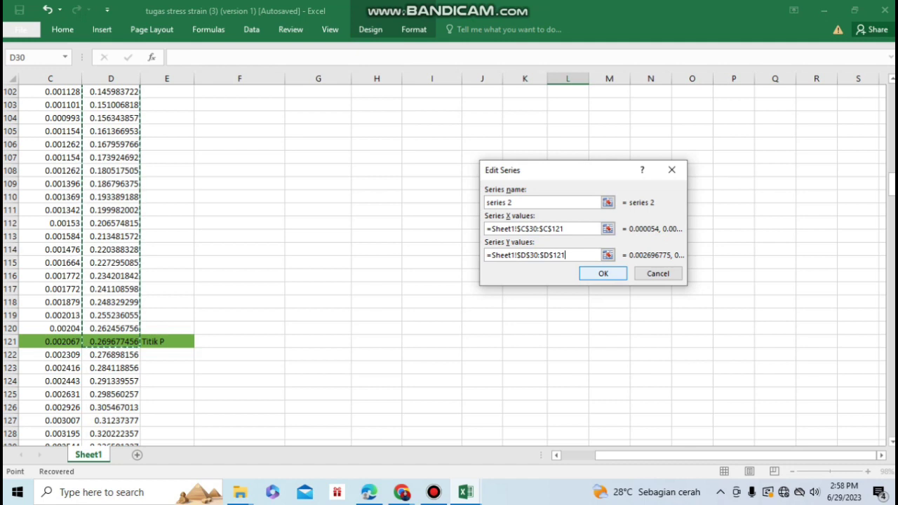
key("Return")
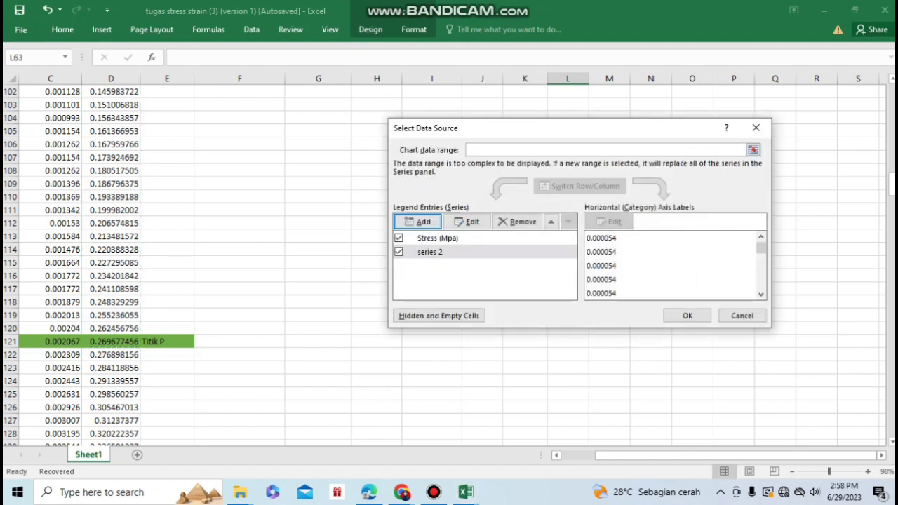
key("Return")
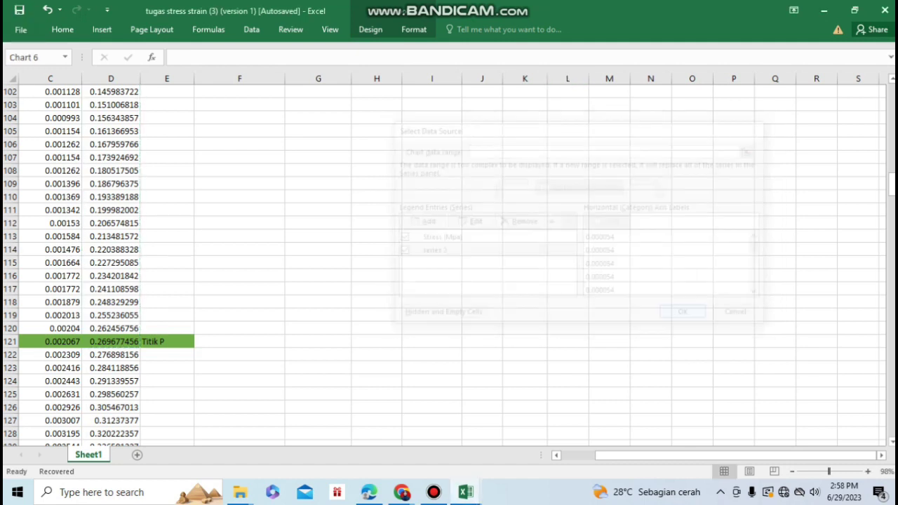
Step: Add a linear trendline to series 2, the steep elastic section at the start of the curve
scroll(444, 265, "up", 20)
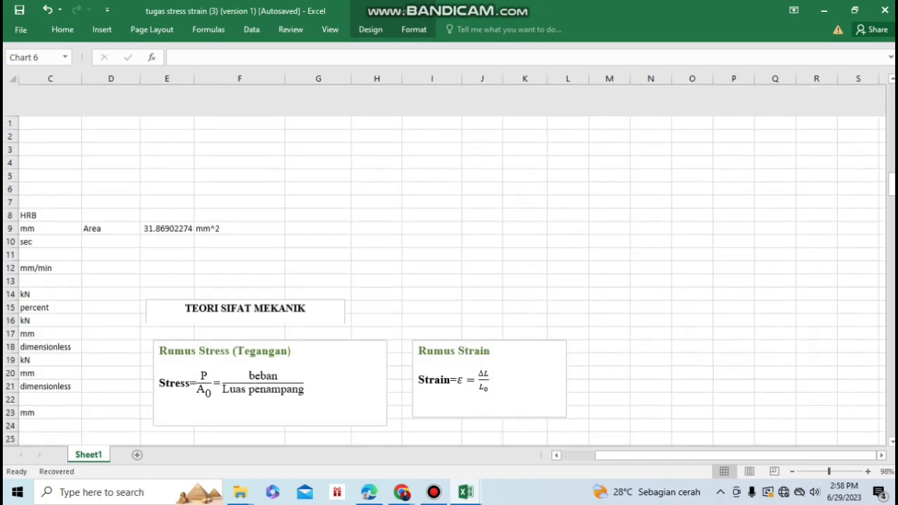
scroll(444, 266, "down", 9)
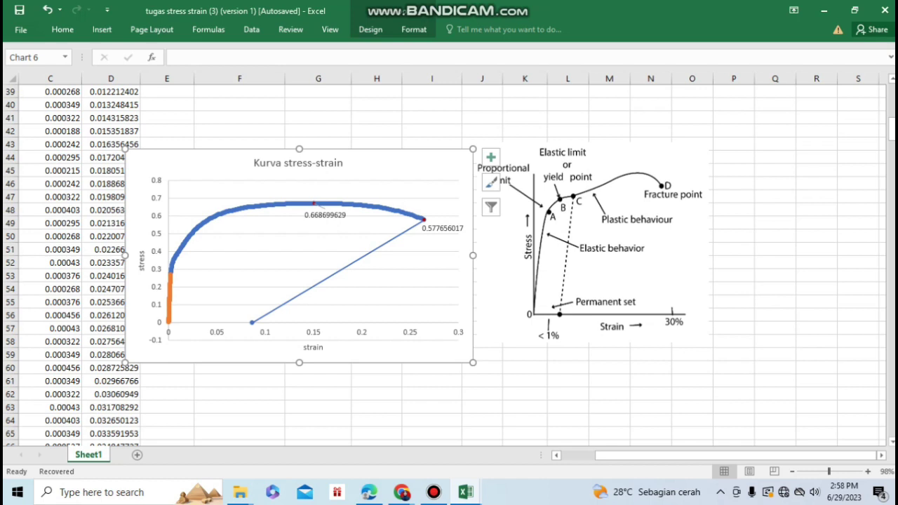
left_click(169, 300)
left_click(169, 274)
right_click(169, 273)
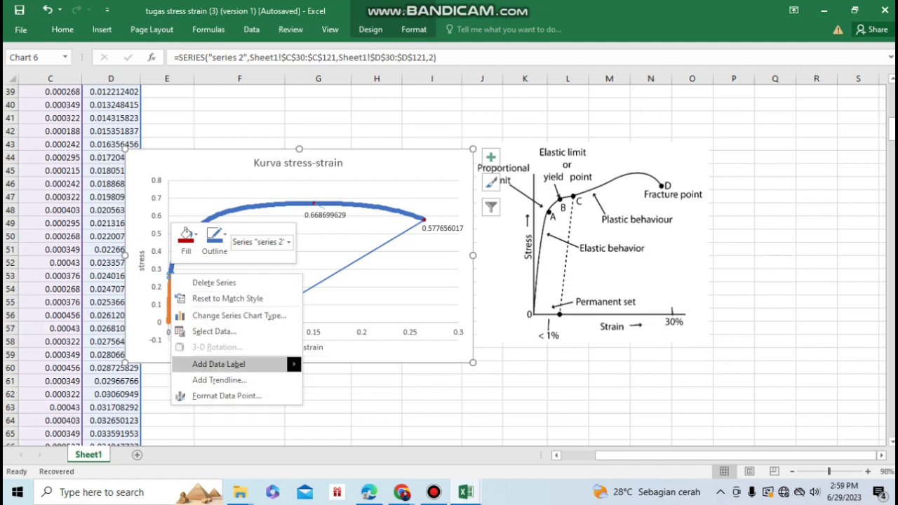
left_click(219, 379)
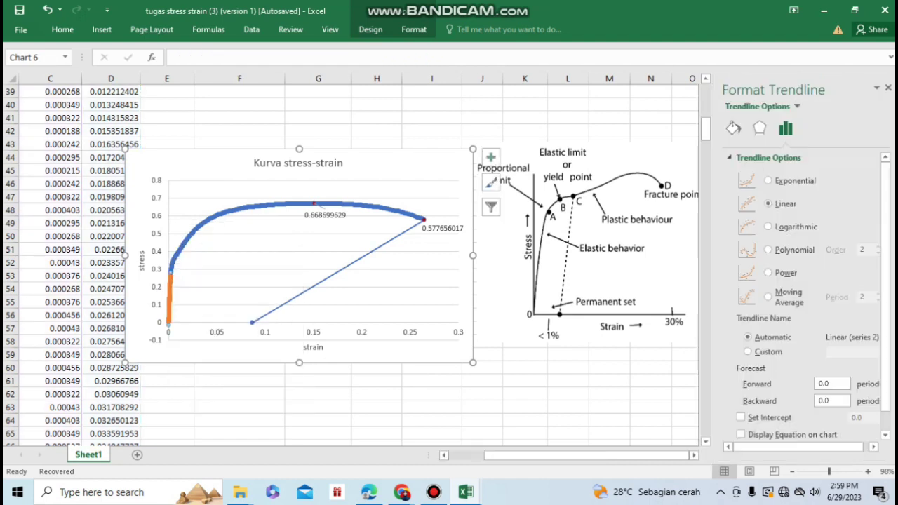
Step: Display the trendline's equation and R-squared value on the chart and move their label clear of the stress axis, beside the elastic section
scroll(813, 296, "down", 2)
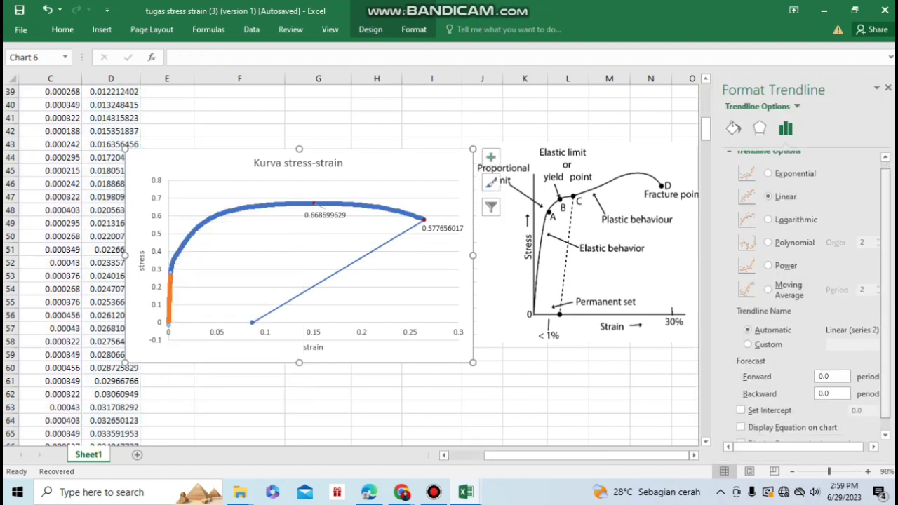
left_click(741, 413)
left_click(741, 429)
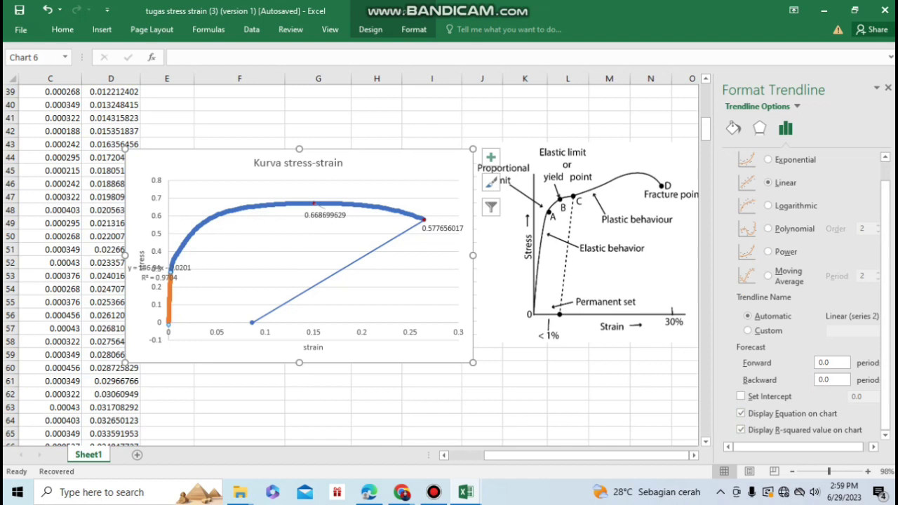
left_click(160, 269)
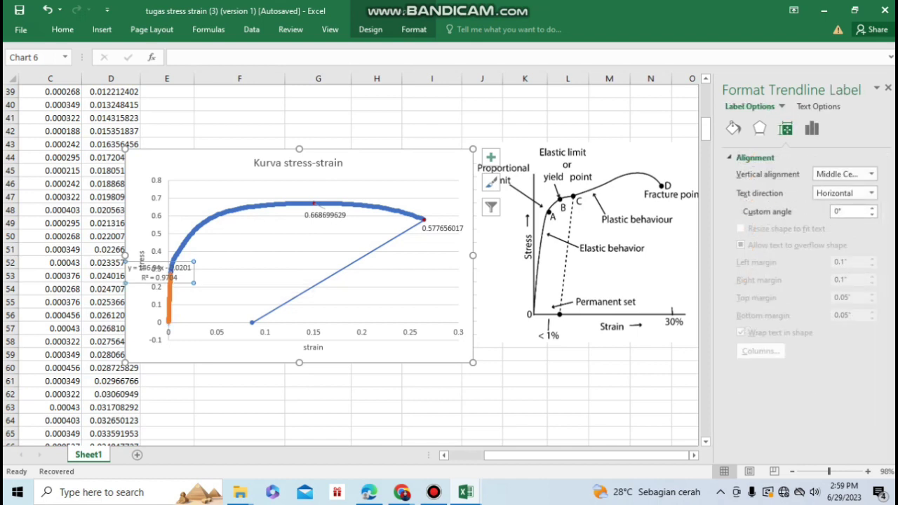
left_click_drag(160, 272, 213, 275)
Step: Try to set the font size of the trendline's equation and R-squared label to 11, then deselect the chart
left_click(228, 279)
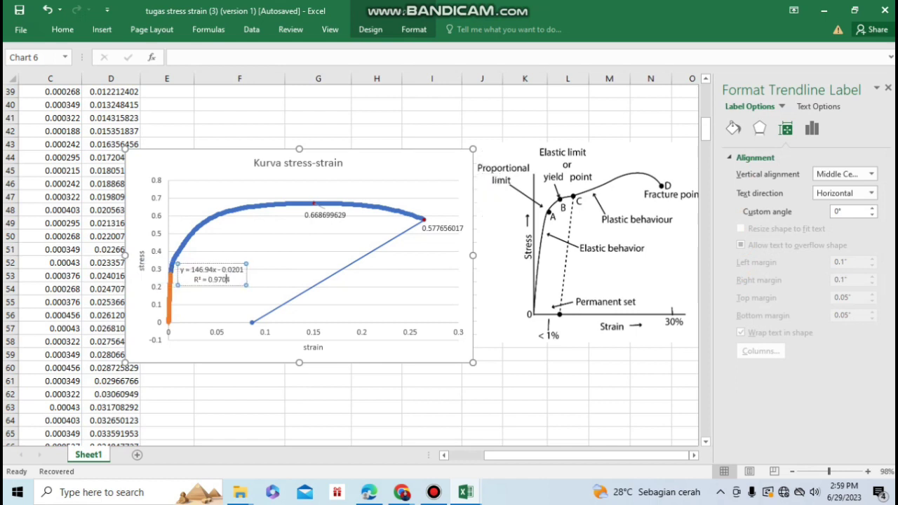
key("ctrl+a")
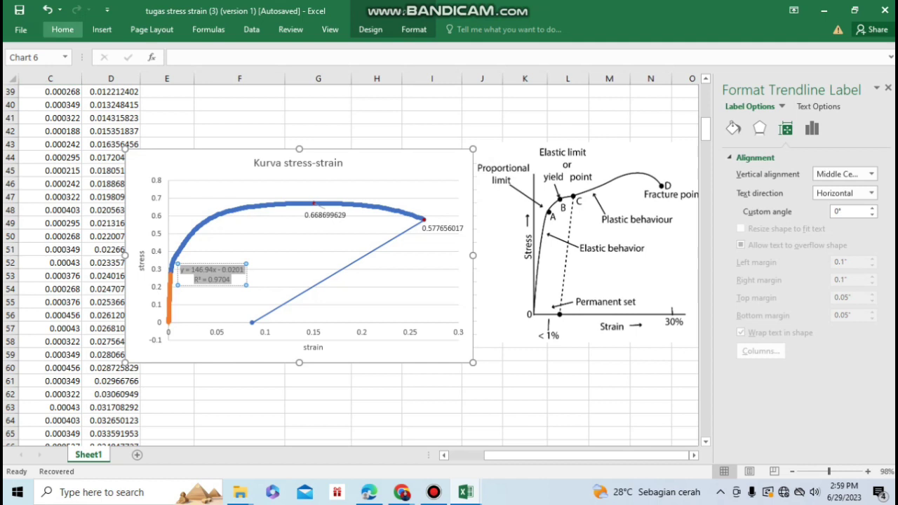
left_click(62, 30)
left_click(204, 52)
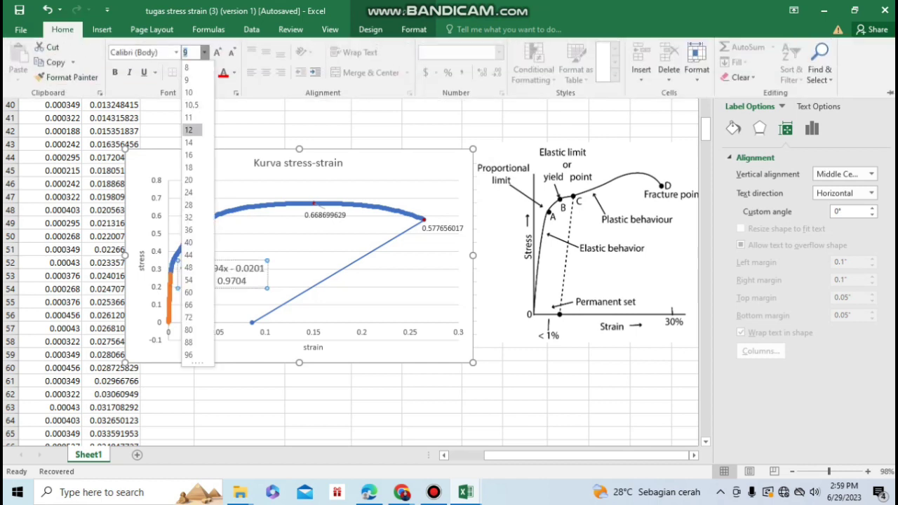
left_click(189, 117)
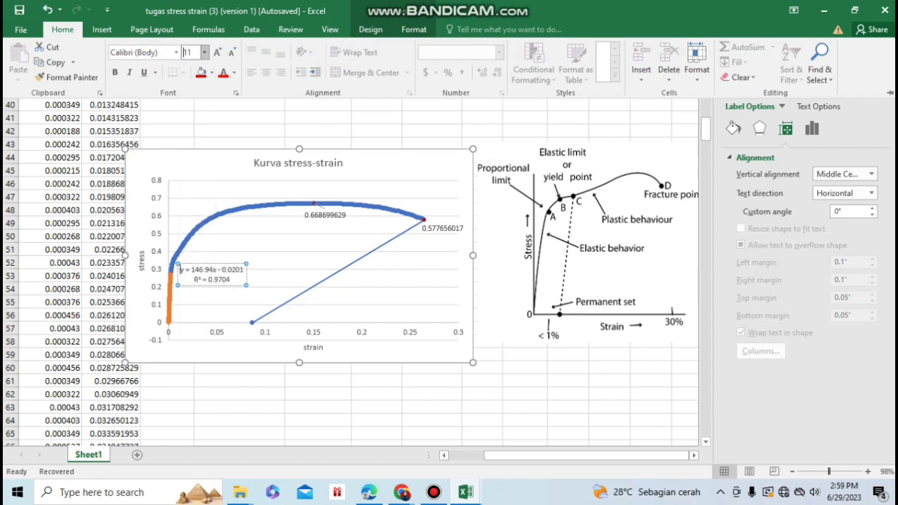
left_click(180, 270)
left_click(239, 131)
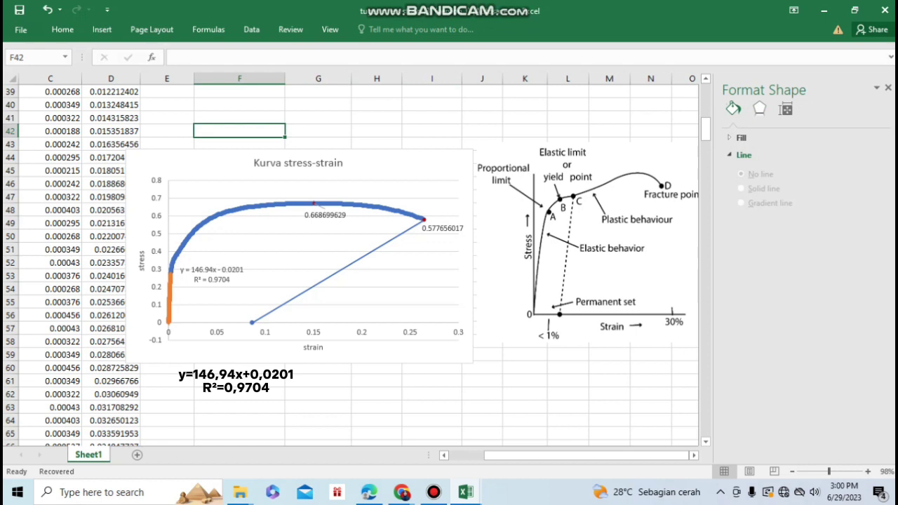
mouse_move(288, 206)
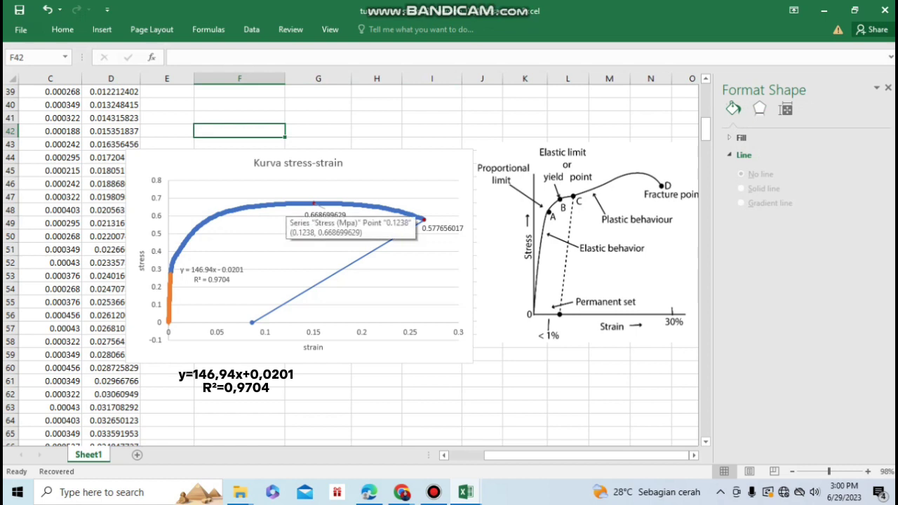